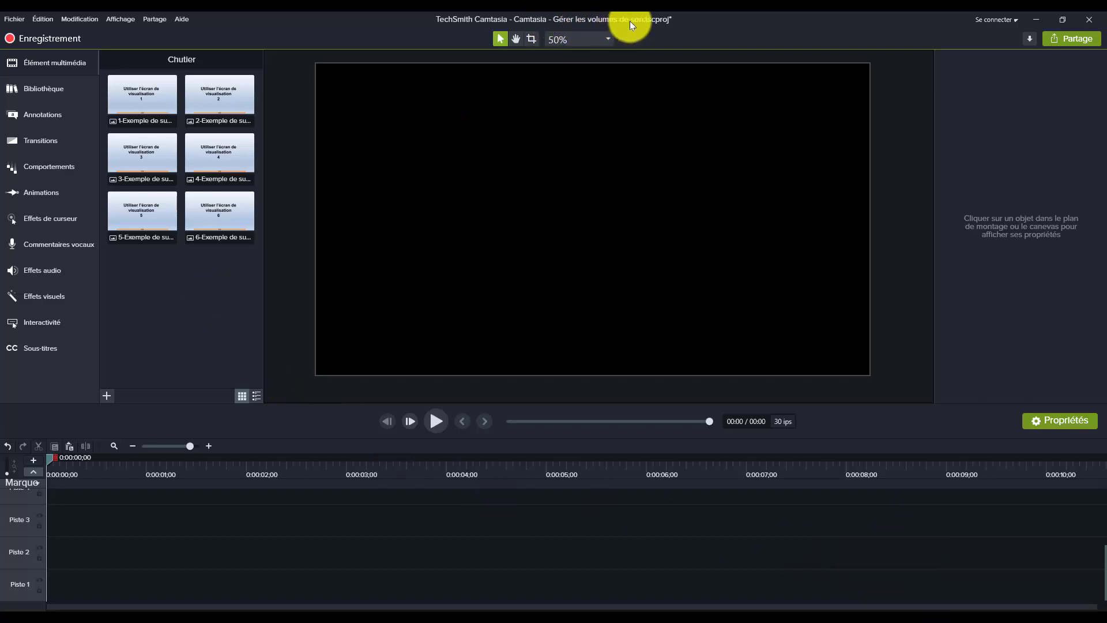
# Step: Place the sunshine-by-joakim-karud-official(1) music from the Téléchargements library at the start of Piste 1, then return to the media bin
pyautogui.click(43, 87)
pyautogui.moveTo(162, 314); pyautogui.dragTo(35, 588)
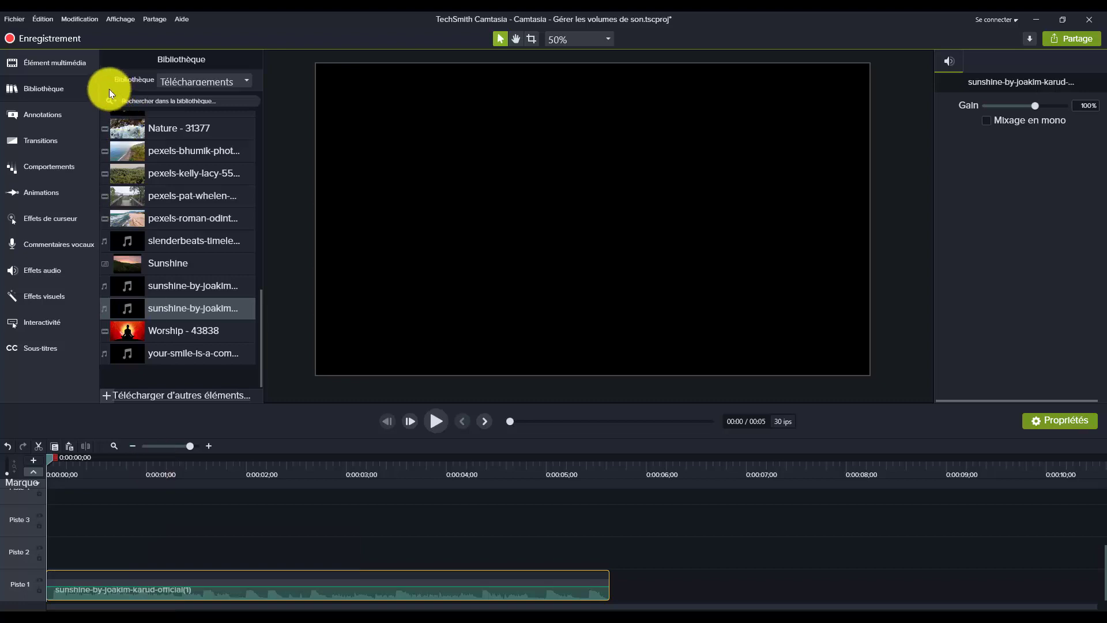
pyautogui.click(60, 64)
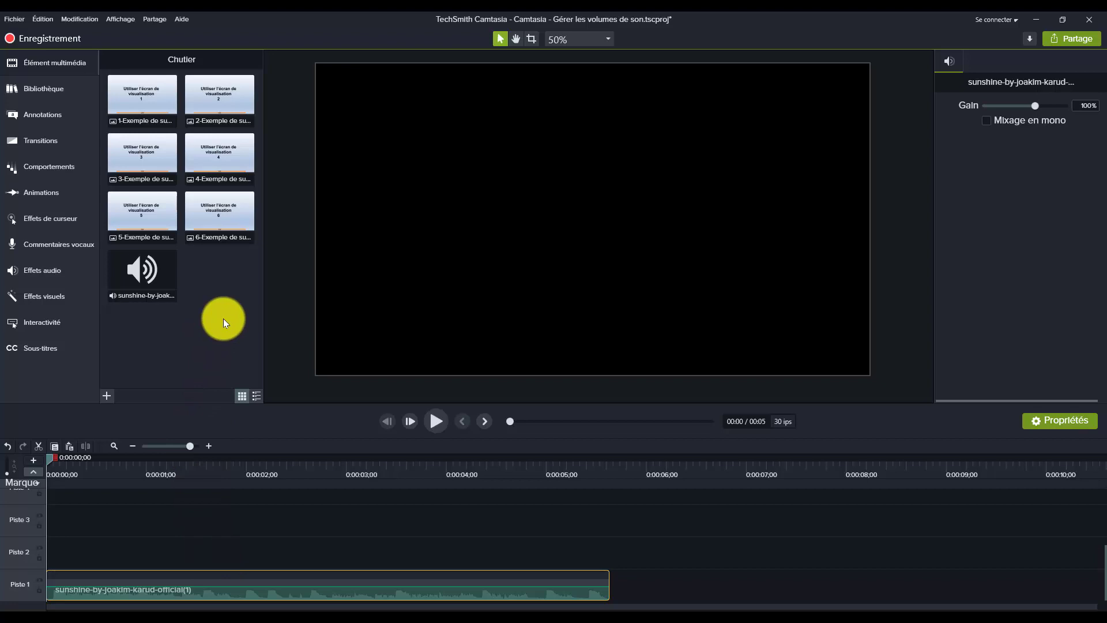
# Step: Check the music entry in the media bin and view the available media import options
pyautogui.moveTo(153, 272)
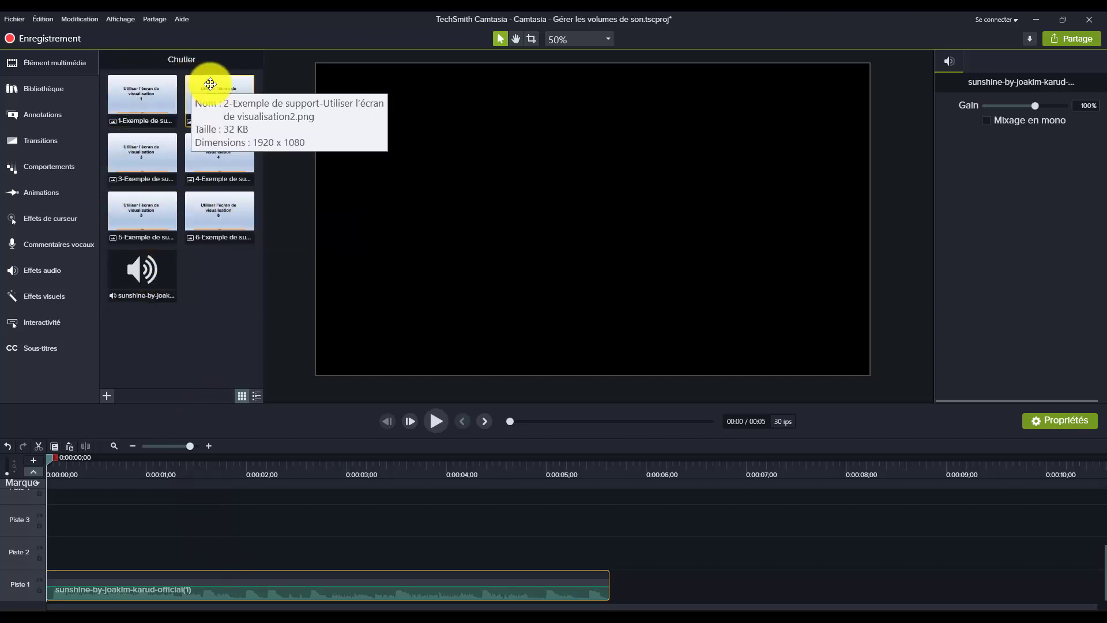
pyautogui.click(106, 395)
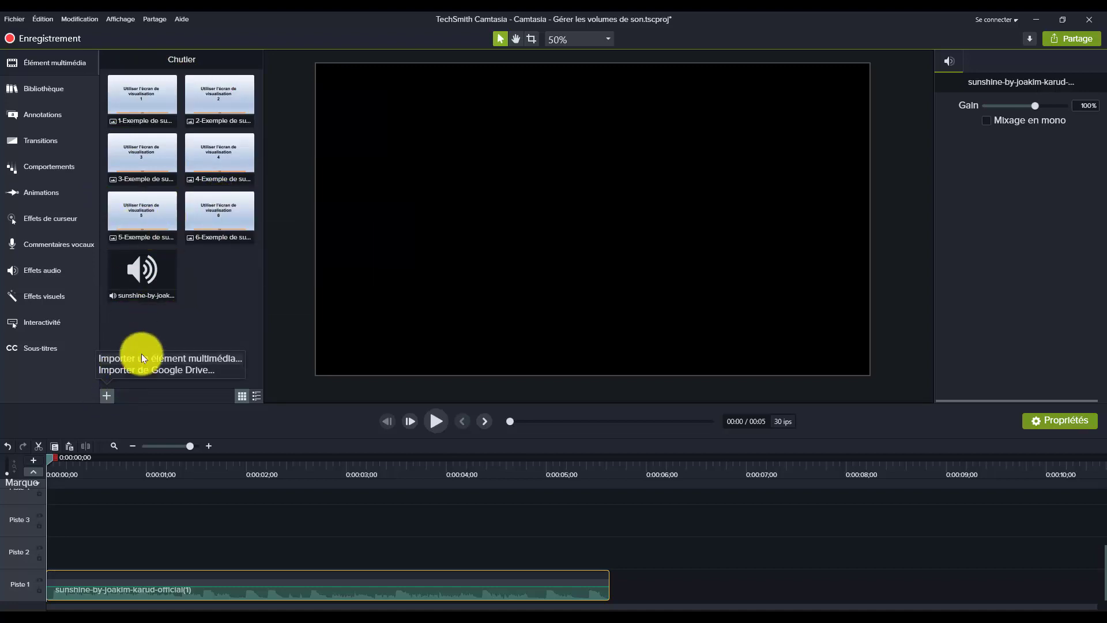
pyautogui.click(234, 293)
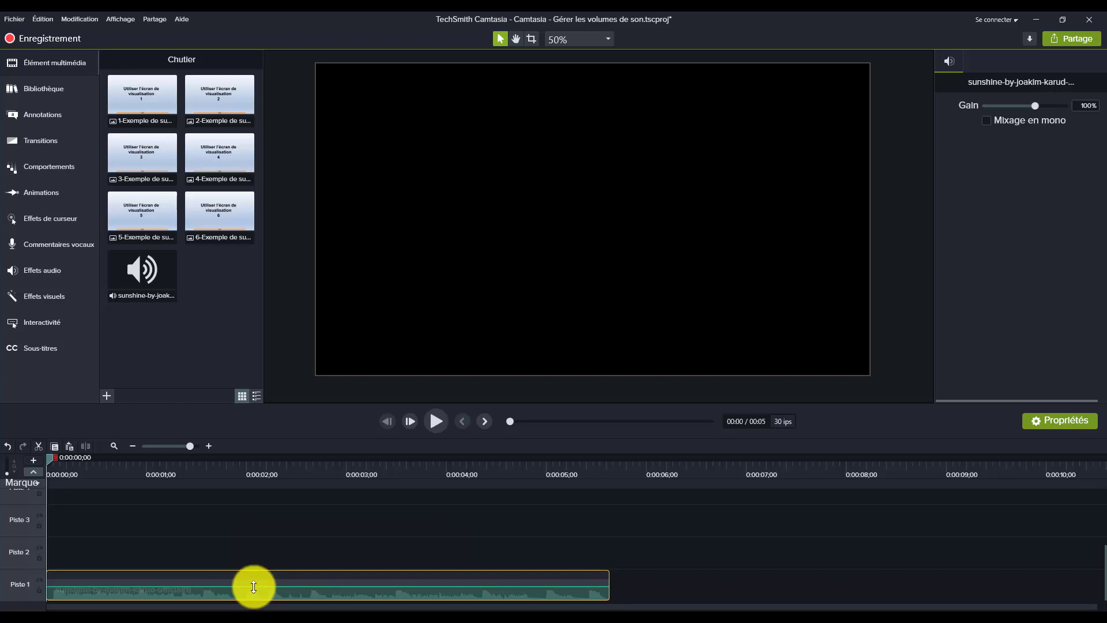
# Step: Adjust the music clip's volume level on the timeline and set its gain to 112%
pyautogui.moveTo(254, 586); pyautogui.dragTo(261, 585)
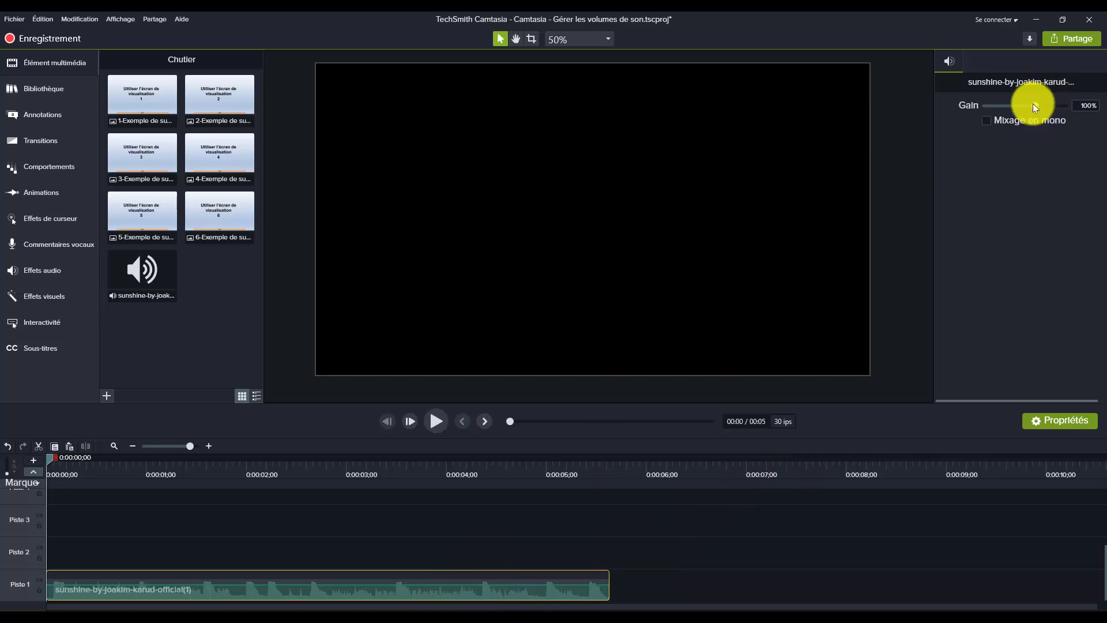
pyautogui.moveTo(1030, 105)
pyautogui.mouseDown()
pyautogui.moveTo(1005, 103)
pyautogui.moveTo(1042, 100)
pyautogui.moveTo(1005, 101)
pyautogui.moveTo(1049, 100)
pyautogui.moveTo(1019, 100)
pyautogui.moveTo(1036, 100)
pyautogui.mouseUp()
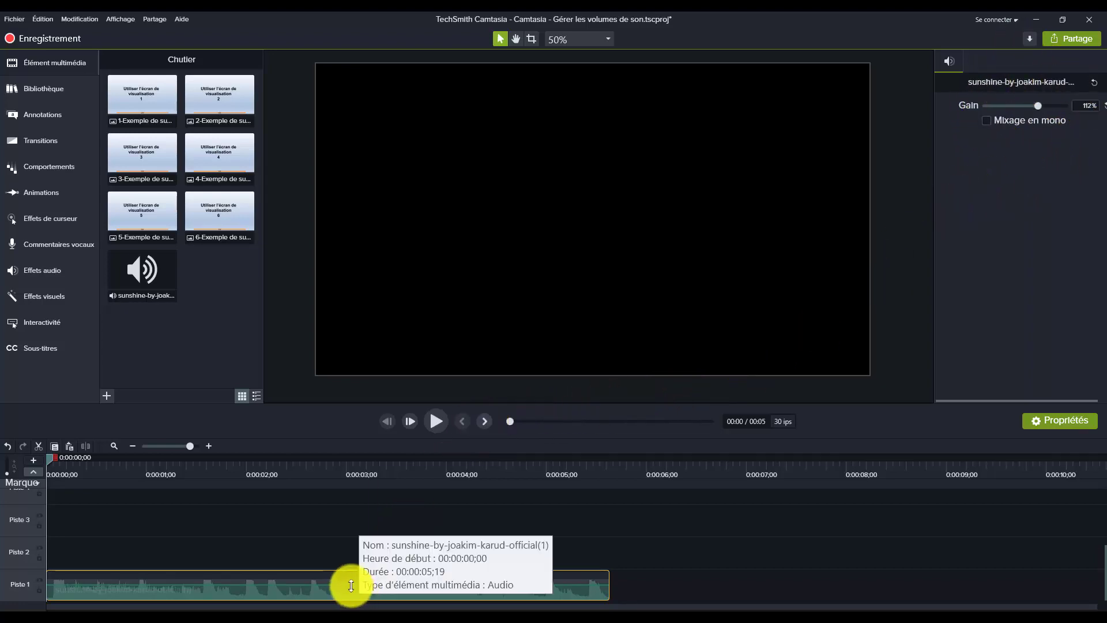
pyautogui.moveTo(348, 585)
pyautogui.mouseDown()
pyautogui.moveTo(354, 596)
pyautogui.moveTo(350, 584)
pyautogui.mouseUp()
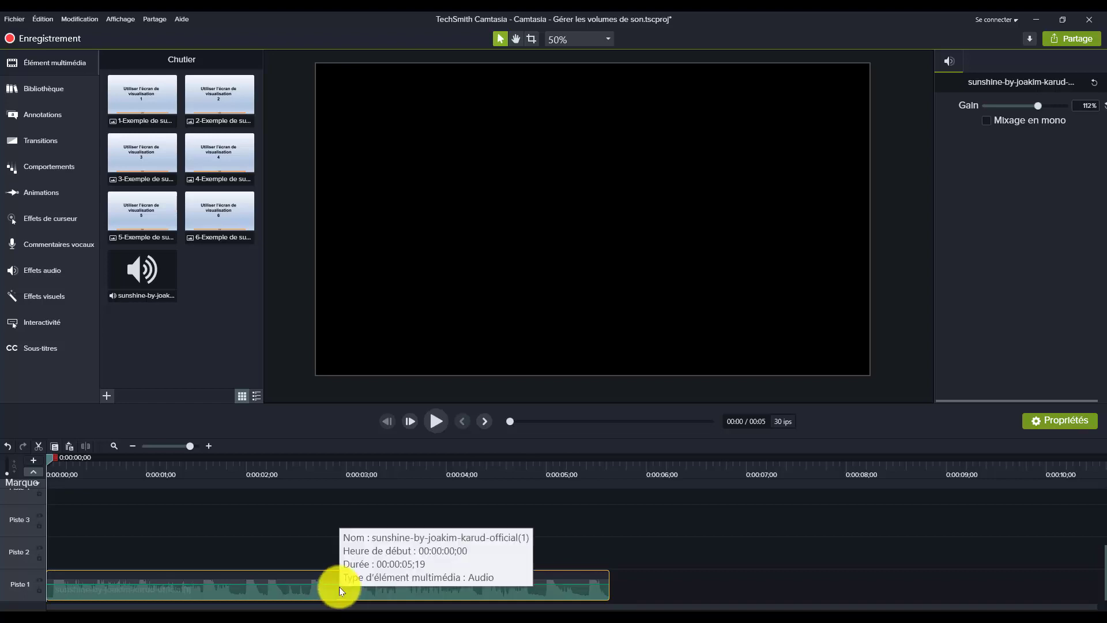
# Step: Set the music clip's gain to 107% and readjust its volume level on the timeline
pyautogui.moveTo(336, 589); pyautogui.dragTo(336, 594)
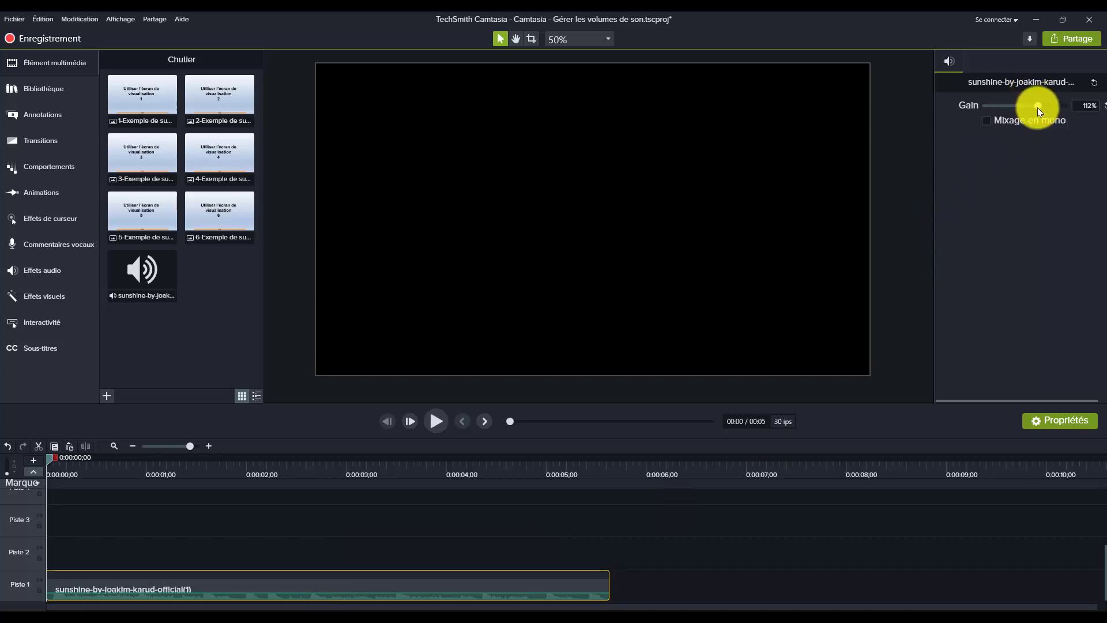
pyautogui.moveTo(1037, 108)
pyautogui.mouseDown()
pyautogui.moveTo(1073, 112)
pyautogui.moveTo(1019, 110)
pyautogui.moveTo(1036, 112)
pyautogui.mouseUp()
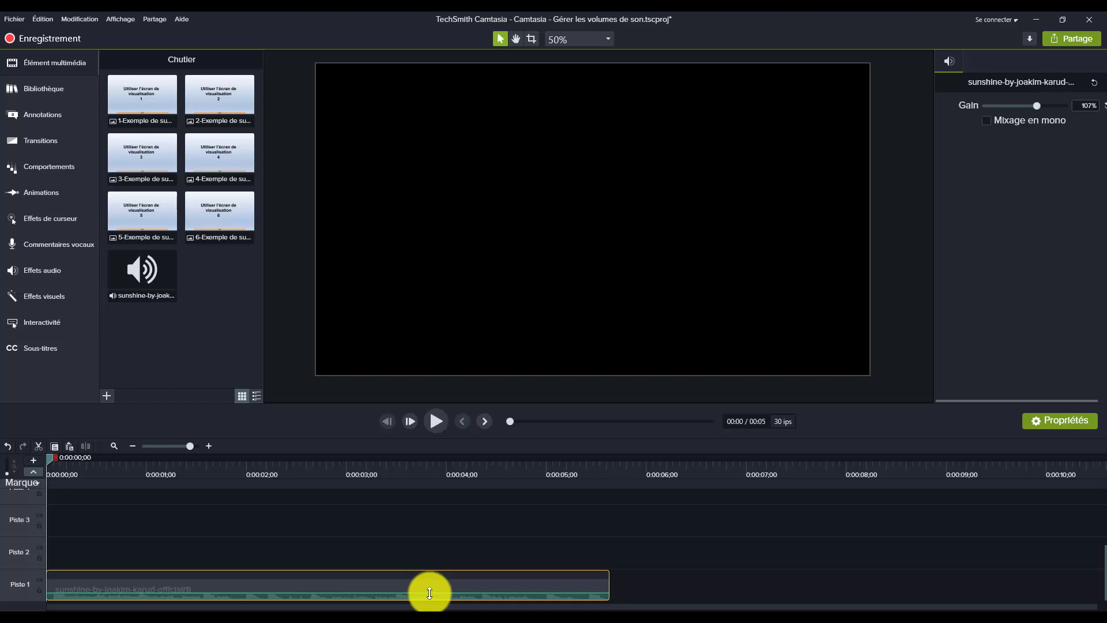
pyautogui.moveTo(429, 593); pyautogui.dragTo(431, 586)
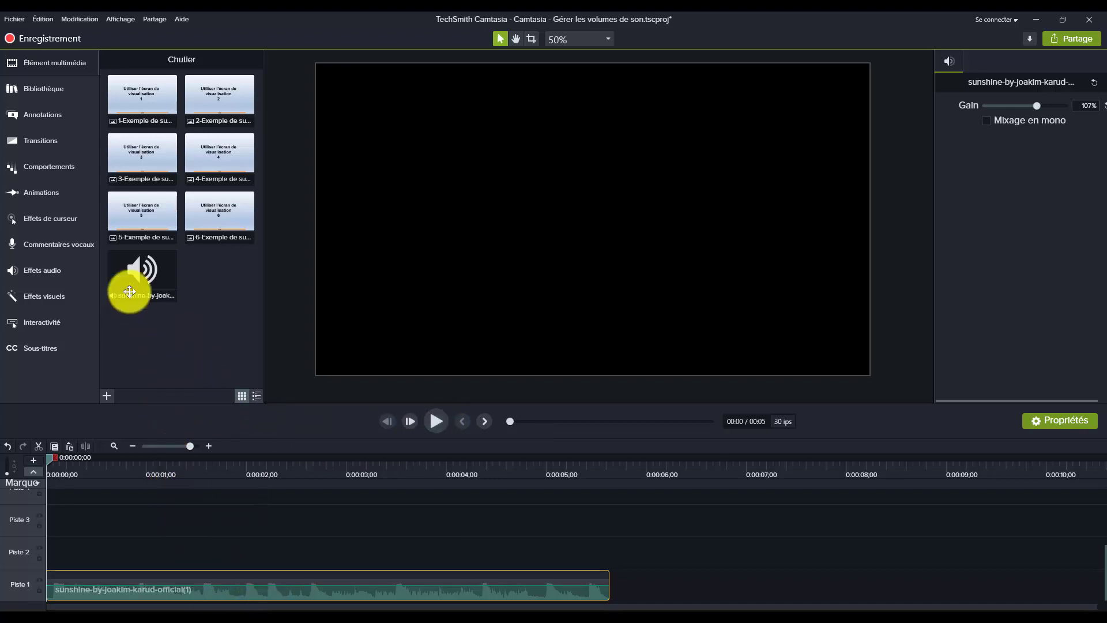
# Step: Apply the Fondu à l'approche audio effect to the music clip and shorten the fade-in to about 0.3 seconds
pyautogui.click(39, 273)
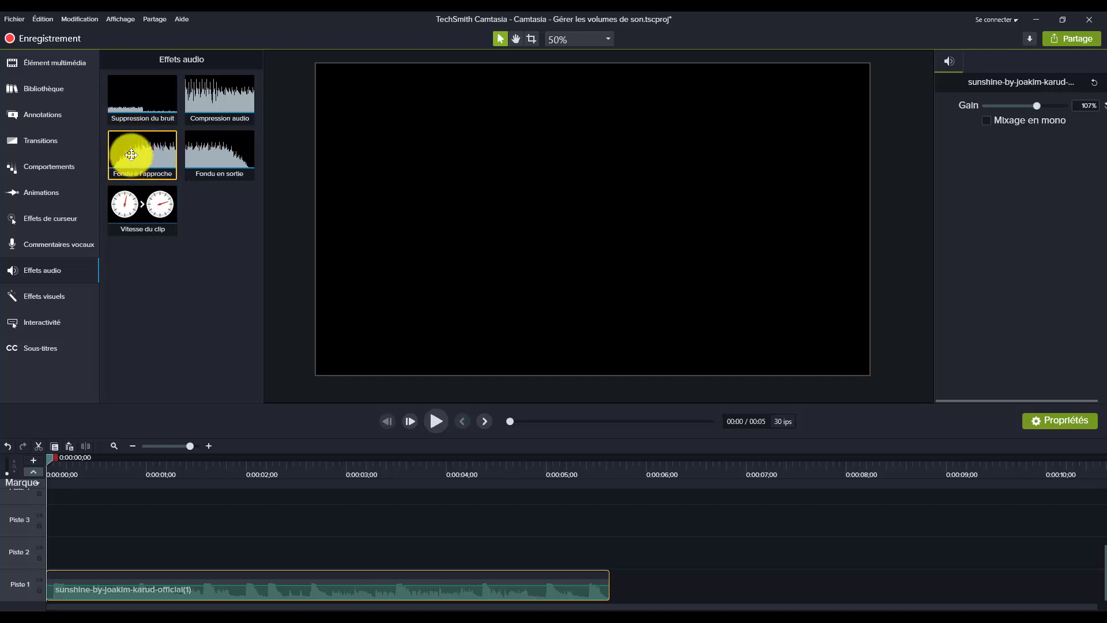
pyautogui.moveTo(131, 155); pyautogui.dragTo(107, 577)
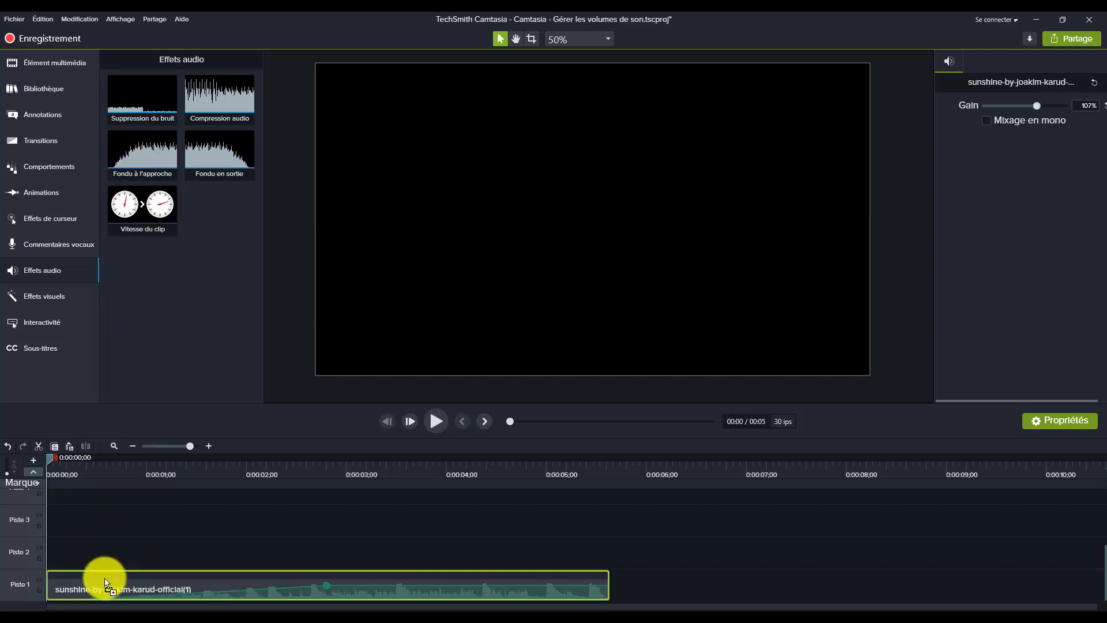
pyautogui.moveTo(105, 578); pyautogui.dragTo(105, 579)
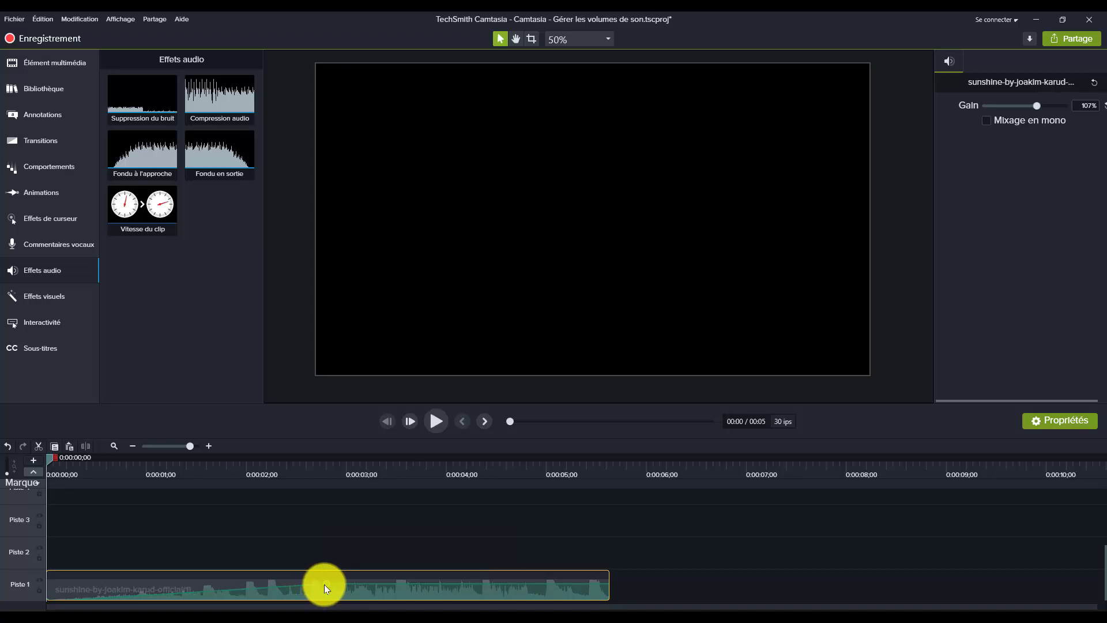
pyautogui.moveTo(324, 584); pyautogui.dragTo(75, 586)
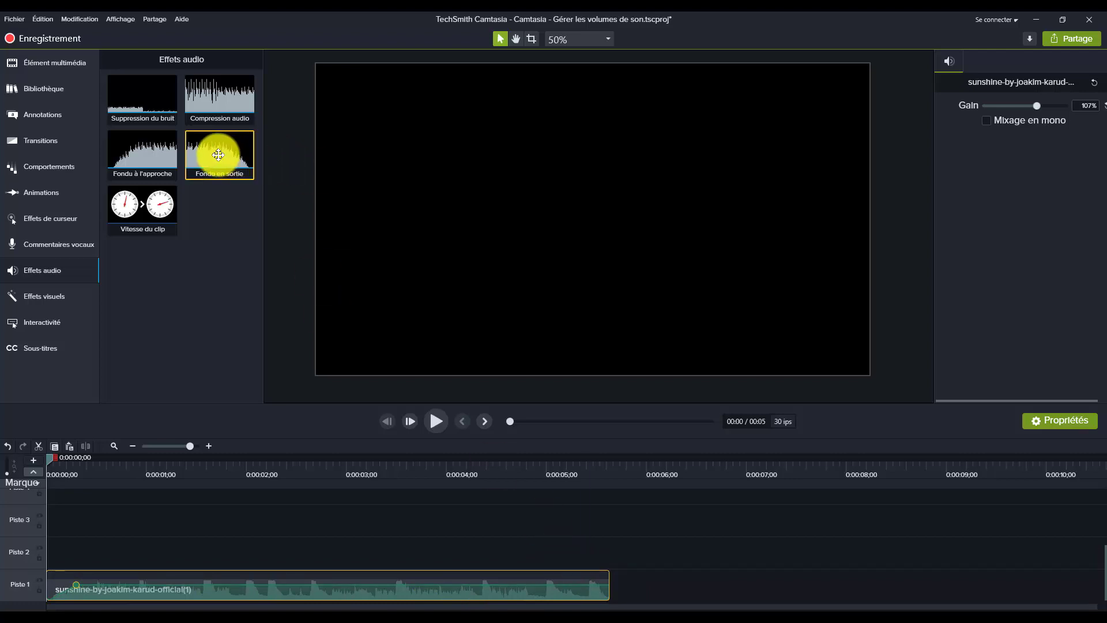
# Step: Apply the Fondu en sortie audio effect to the music clip and make the fade-out start at about 3.9 seconds
pyautogui.moveTo(218, 155); pyautogui.dragTo(583, 590)
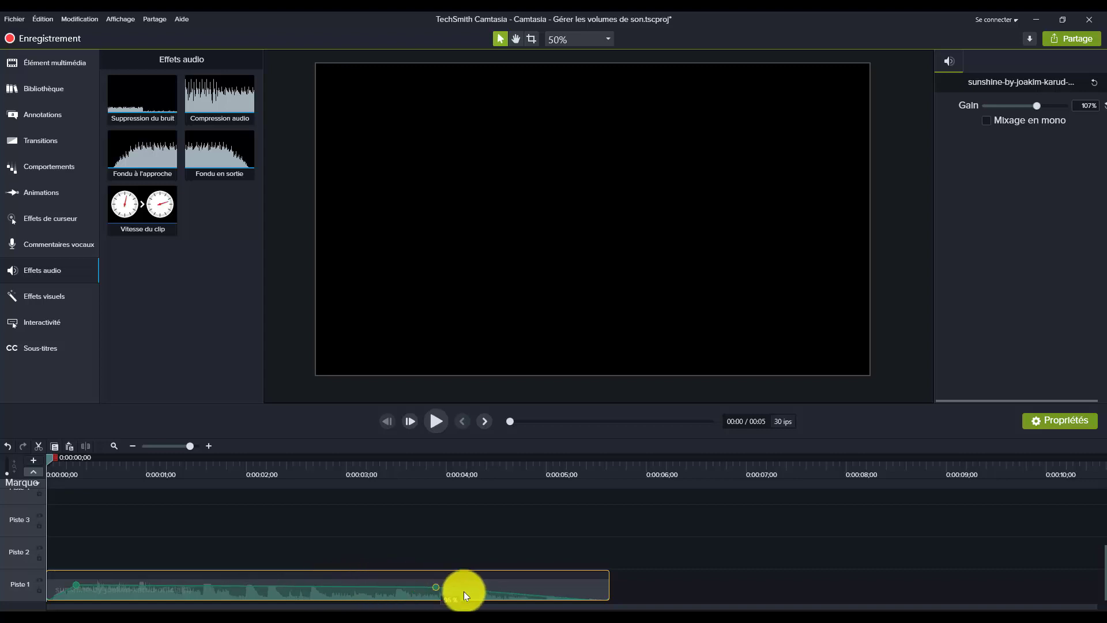
pyautogui.moveTo(533, 587); pyautogui.dragTo(573, 583)
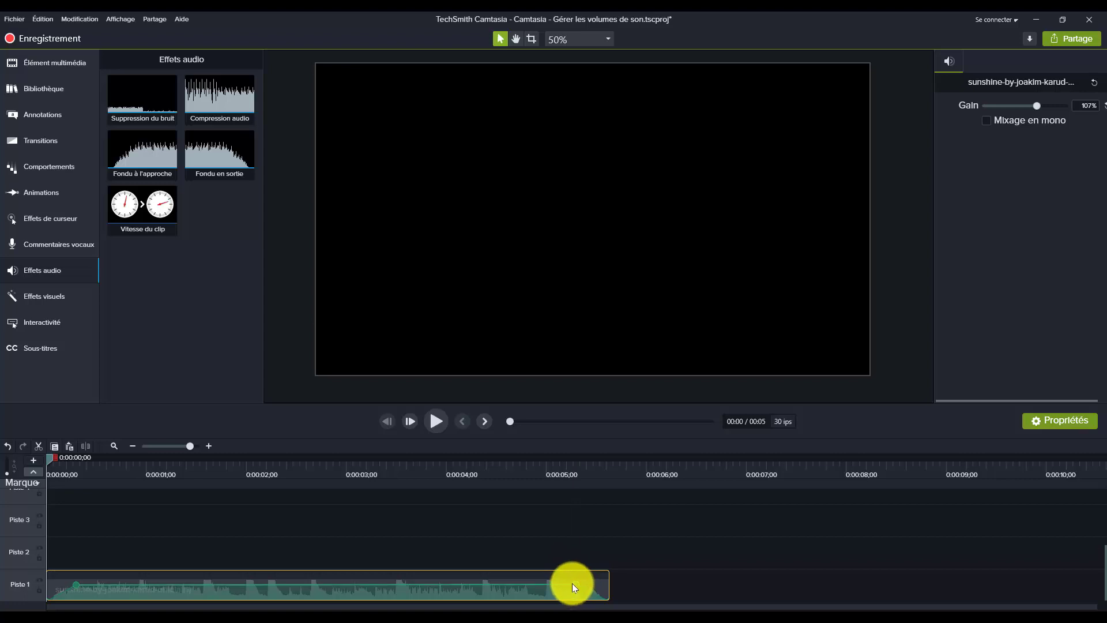
pyautogui.moveTo(576, 583); pyautogui.dragTo(435, 599)
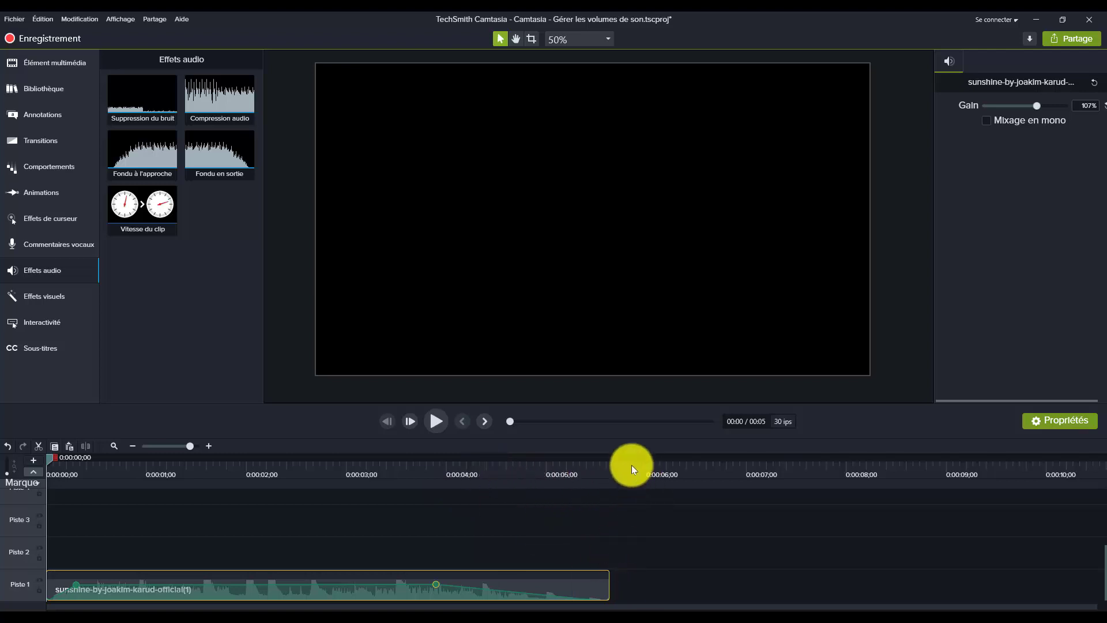
# Step: Copy the music clip, paste it on Piste 1, and move the copy directly against the end of the first clip
pyautogui.click(618, 459)
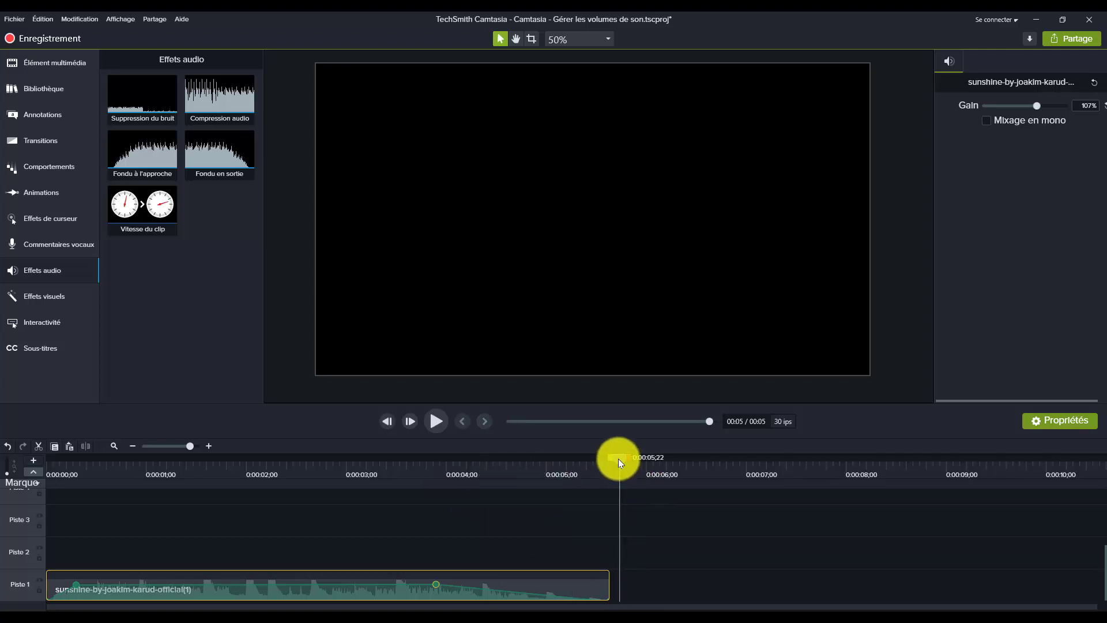
pyautogui.rightClick(569, 587)
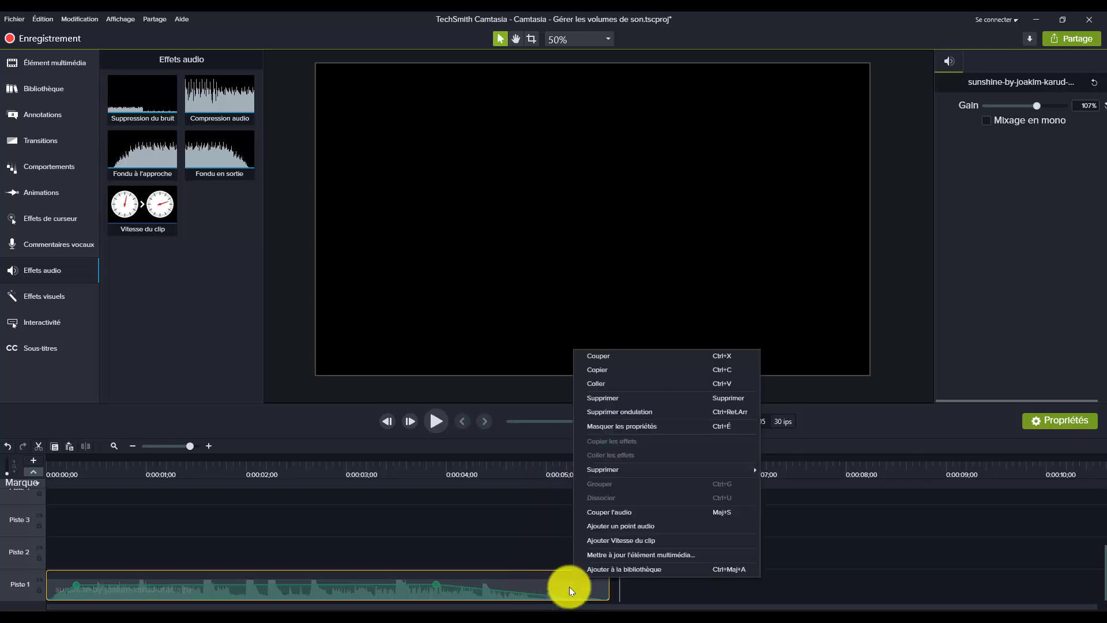
pyautogui.click(609, 373)
pyautogui.click(659, 576)
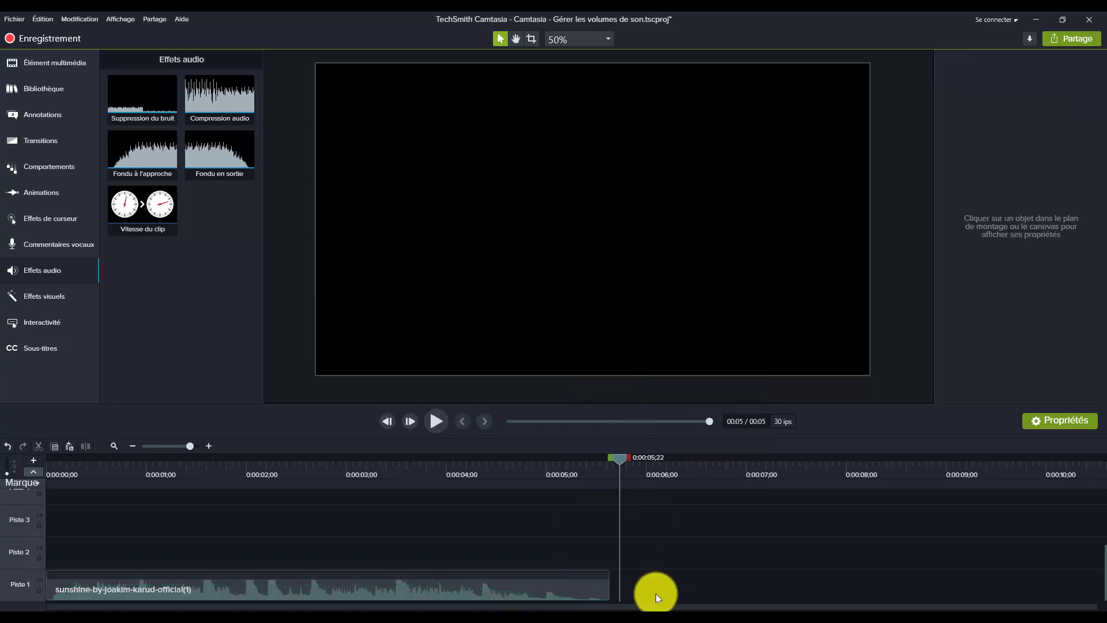
pyautogui.rightClick(655, 593)
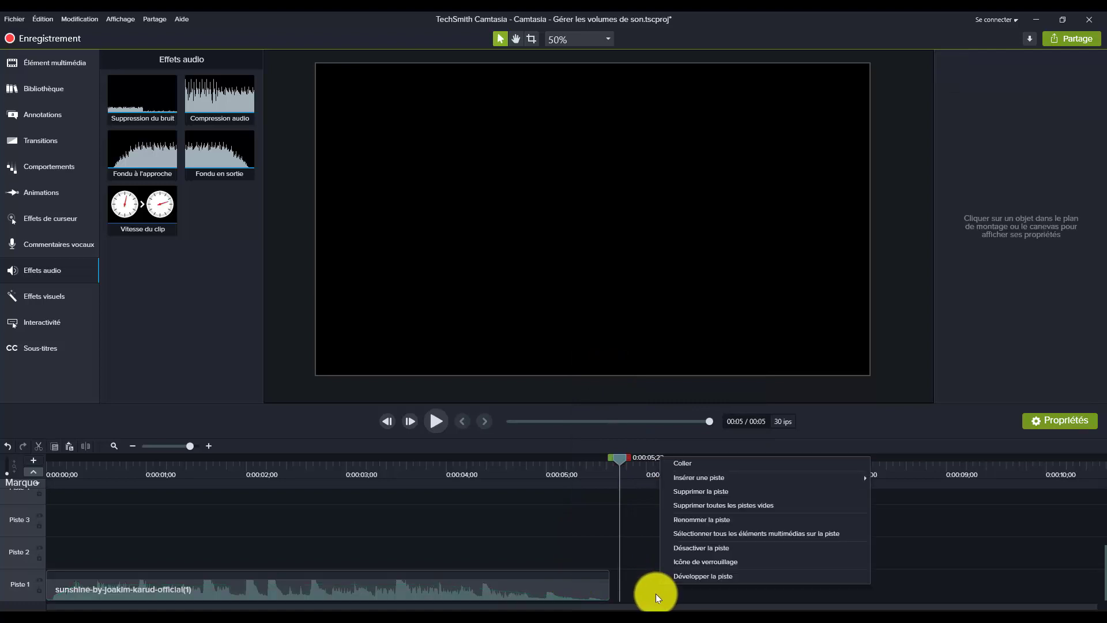
pyautogui.click(712, 464)
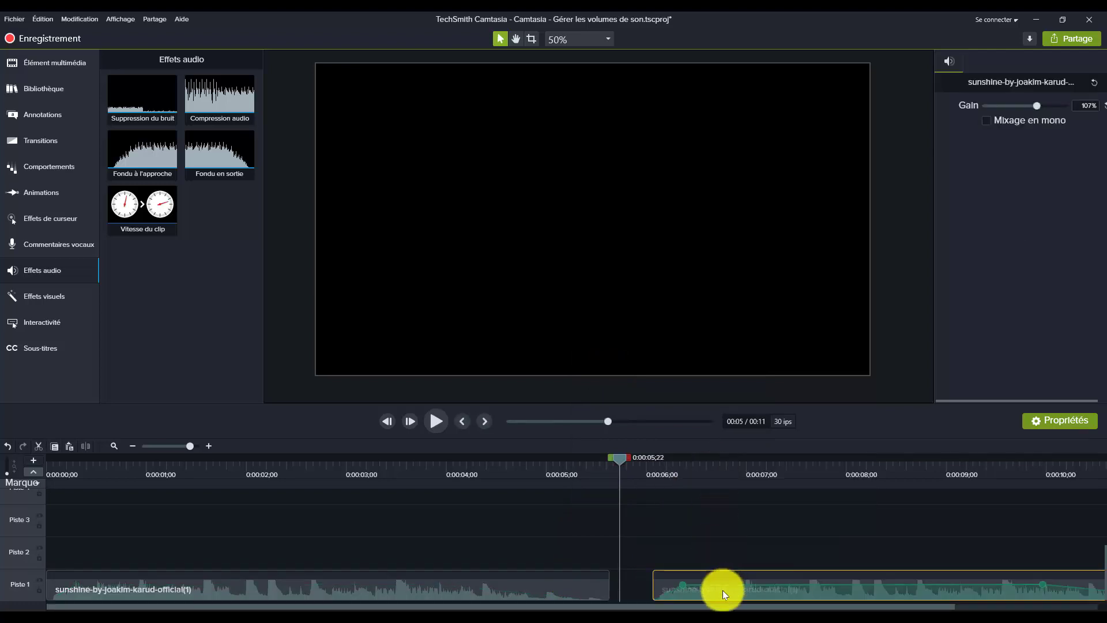
pyautogui.moveTo(722, 594); pyautogui.dragTo(658, 593)
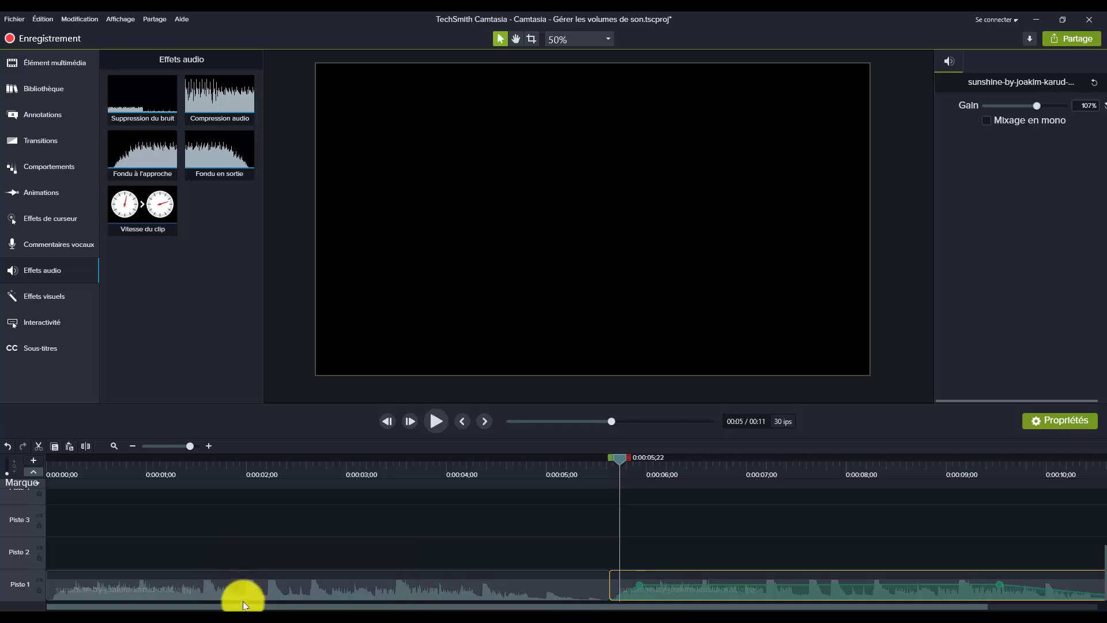
# Step: Lengthen the second music clip's fade-in so that it ends at about 8 seconds on the timeline
pyautogui.moveTo(240, 609); pyautogui.dragTo(449, 608)
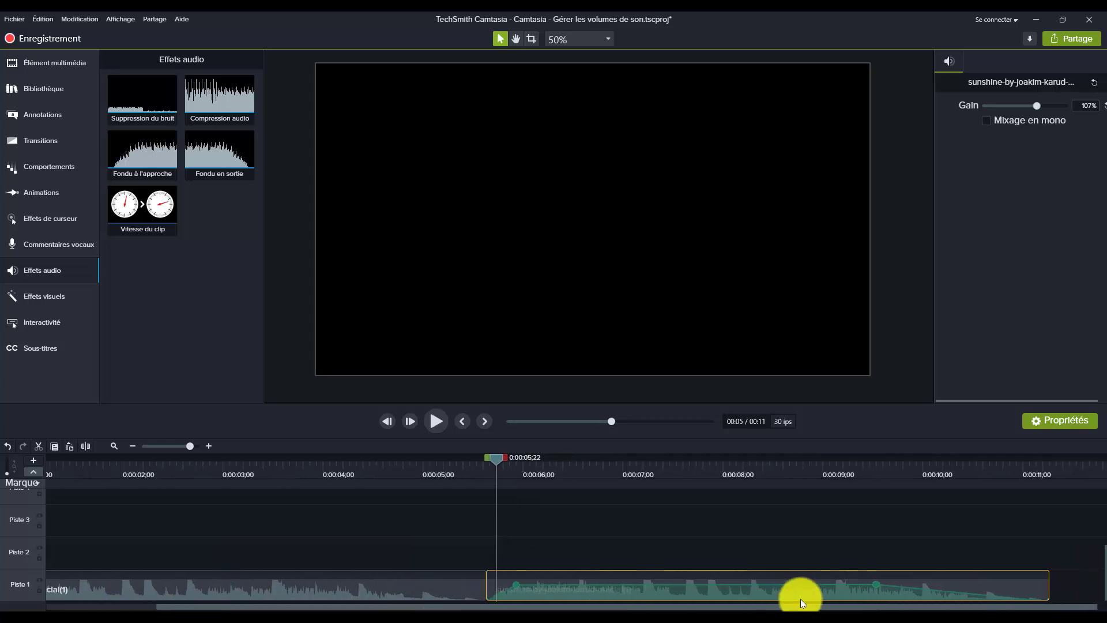
pyautogui.click(324, 595)
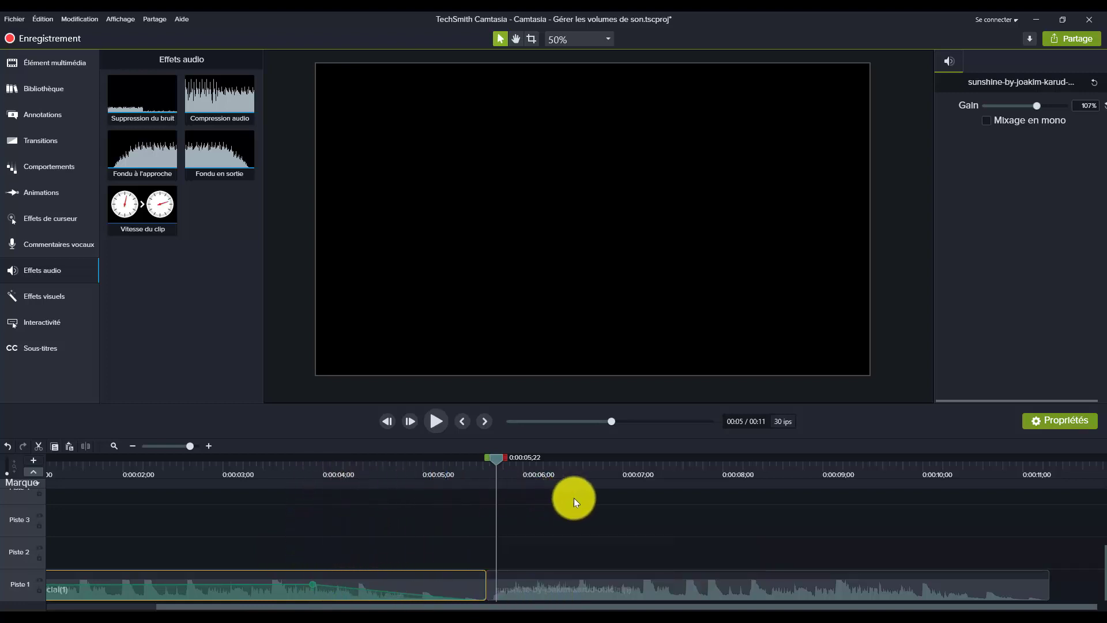
pyautogui.click(598, 594)
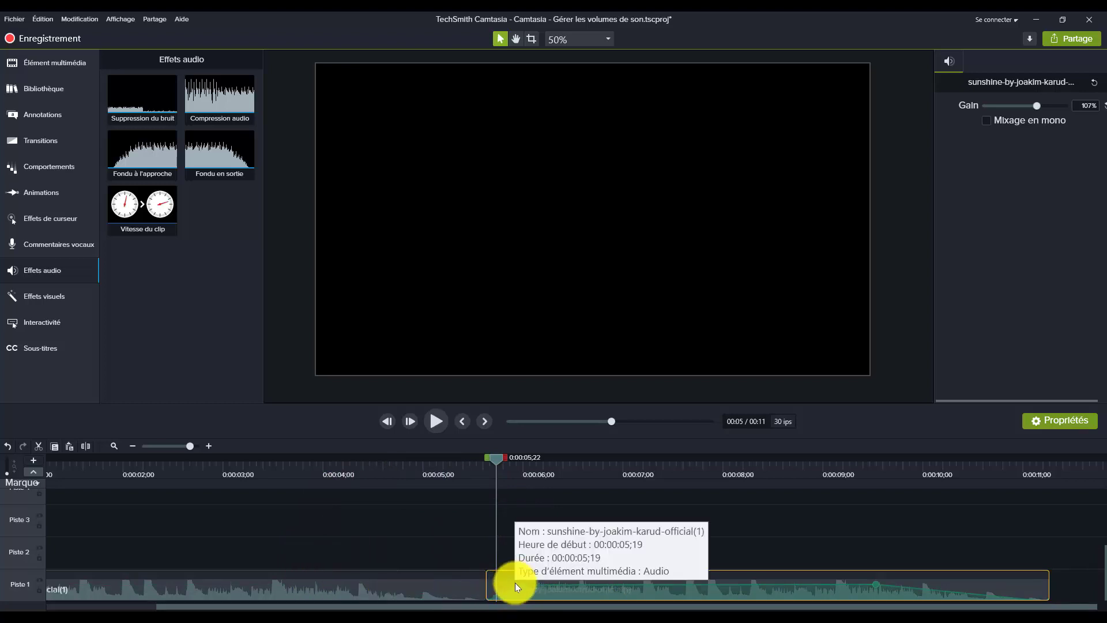
pyautogui.moveTo(539, 582); pyautogui.dragTo(742, 594)
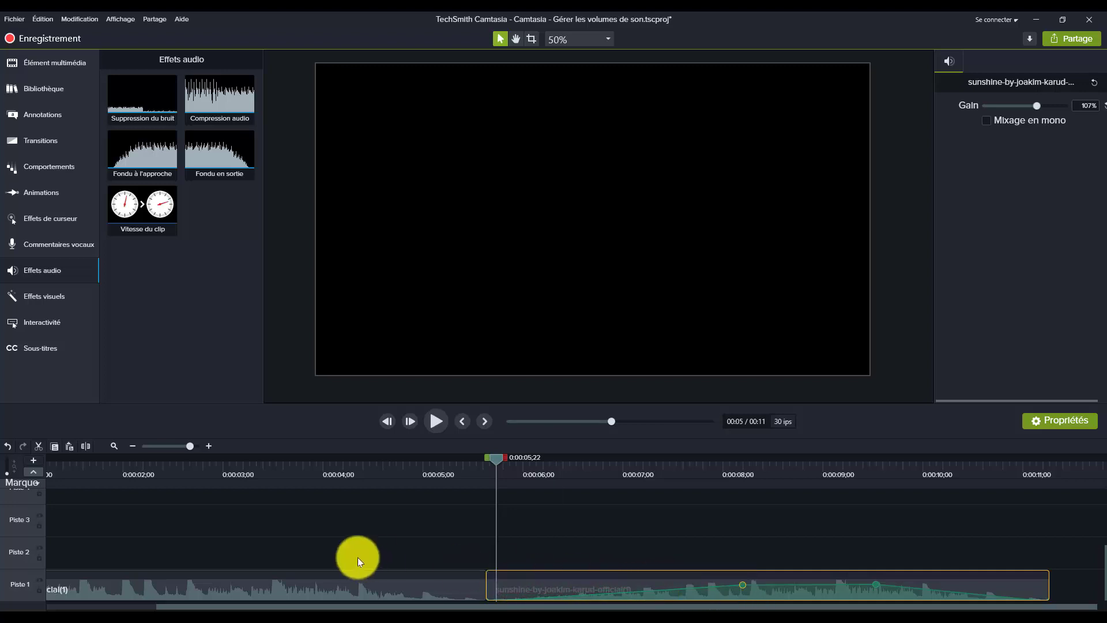
pyautogui.click(286, 526)
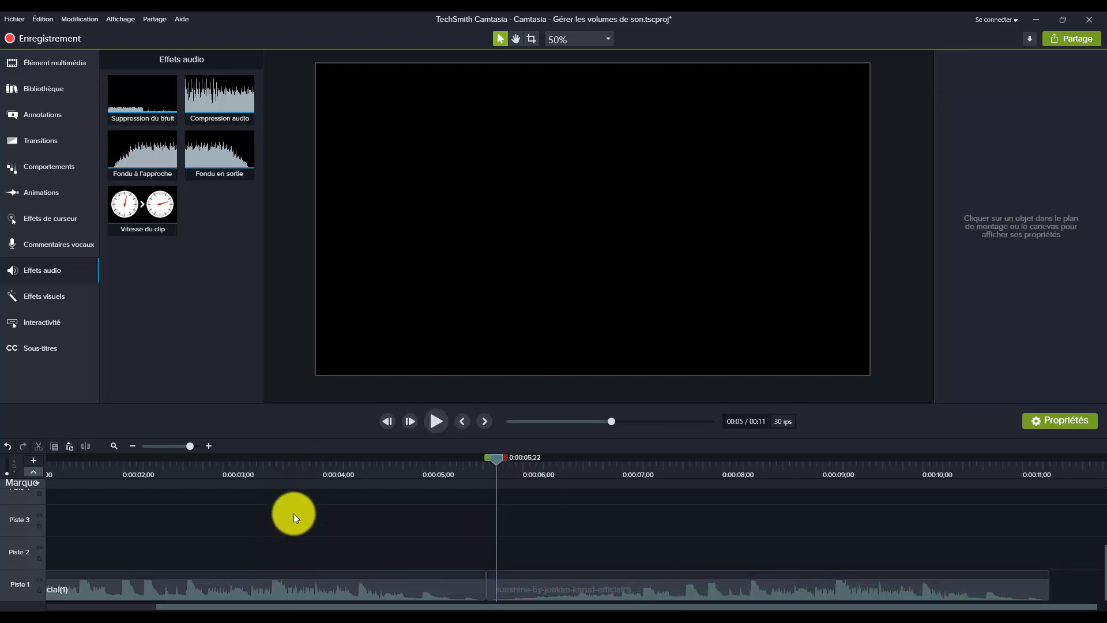
# Step: Move the playhead to 0:00:03;27 and lower the first music clip's volume level ahead of its fade-out
pyautogui.click(314, 458)
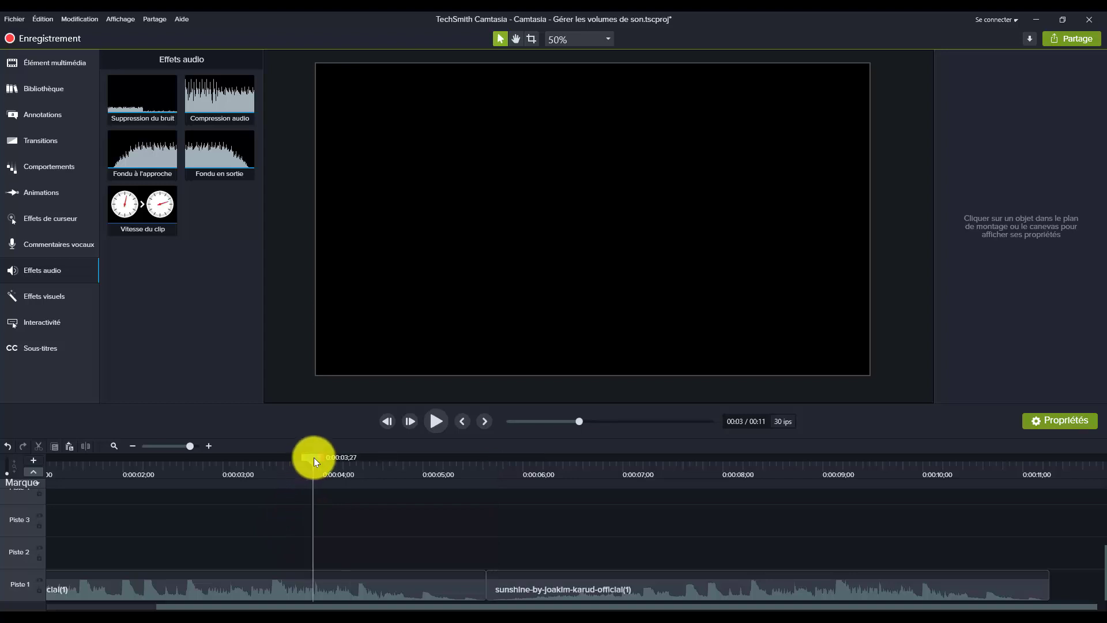
pyautogui.click(344, 587)
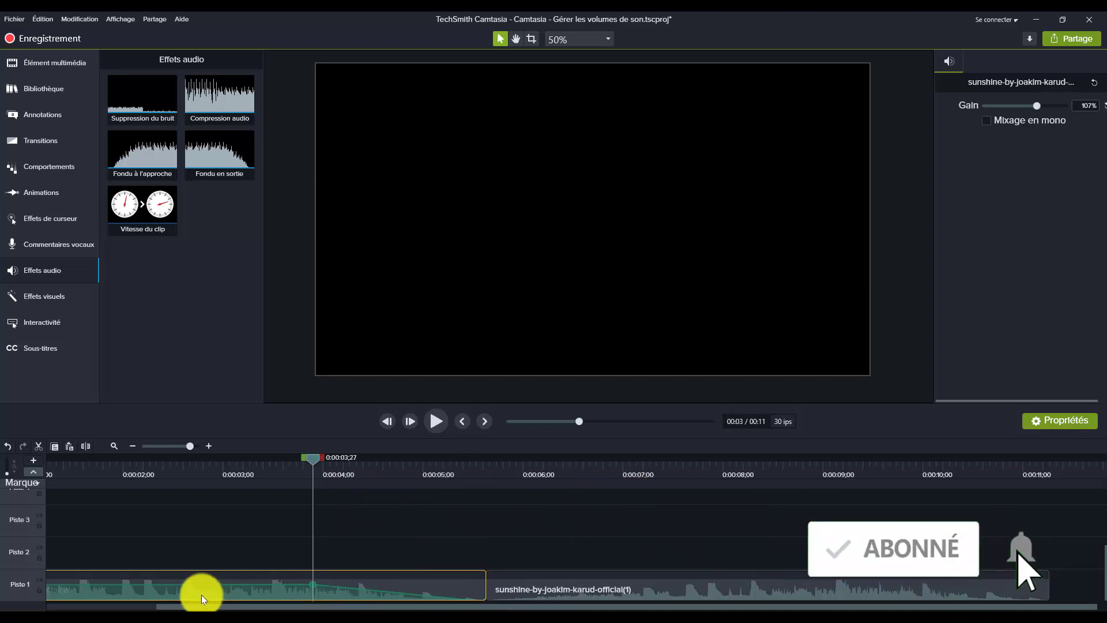
pyautogui.moveTo(195, 584); pyautogui.dragTo(195, 591)
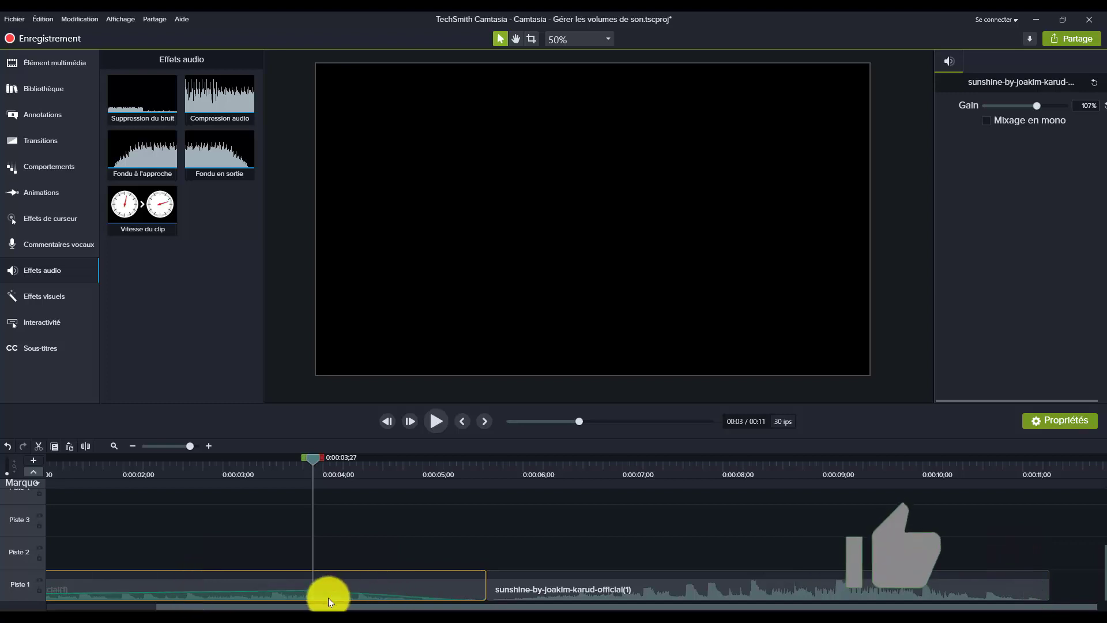
# Step: Delete all audio points from the first music clip
pyautogui.rightClick(414, 584)
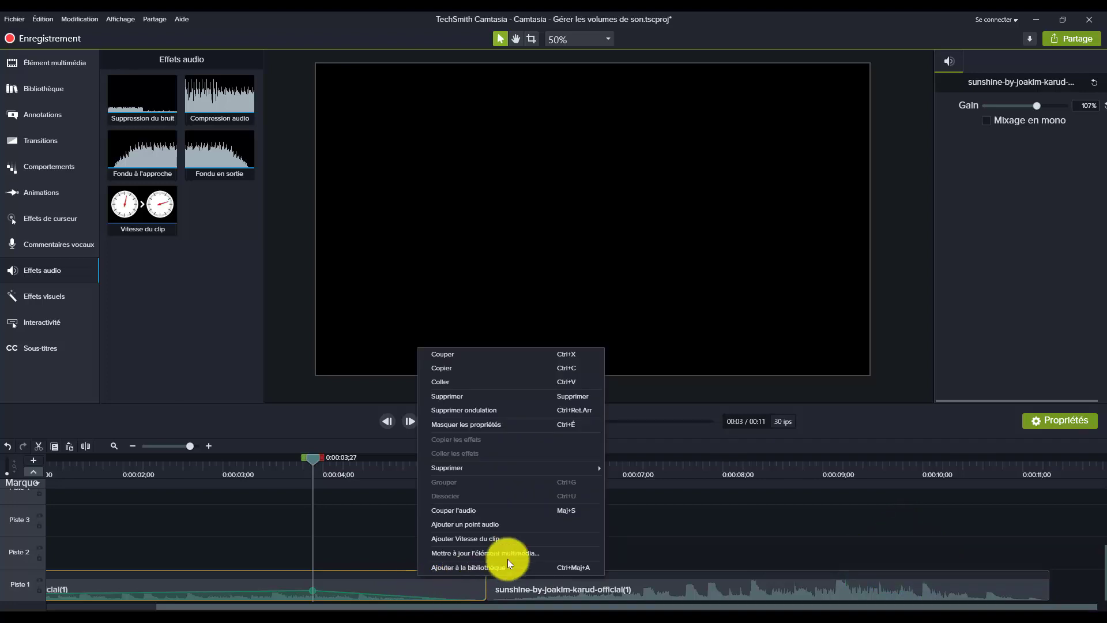
pyautogui.moveTo(570, 467)
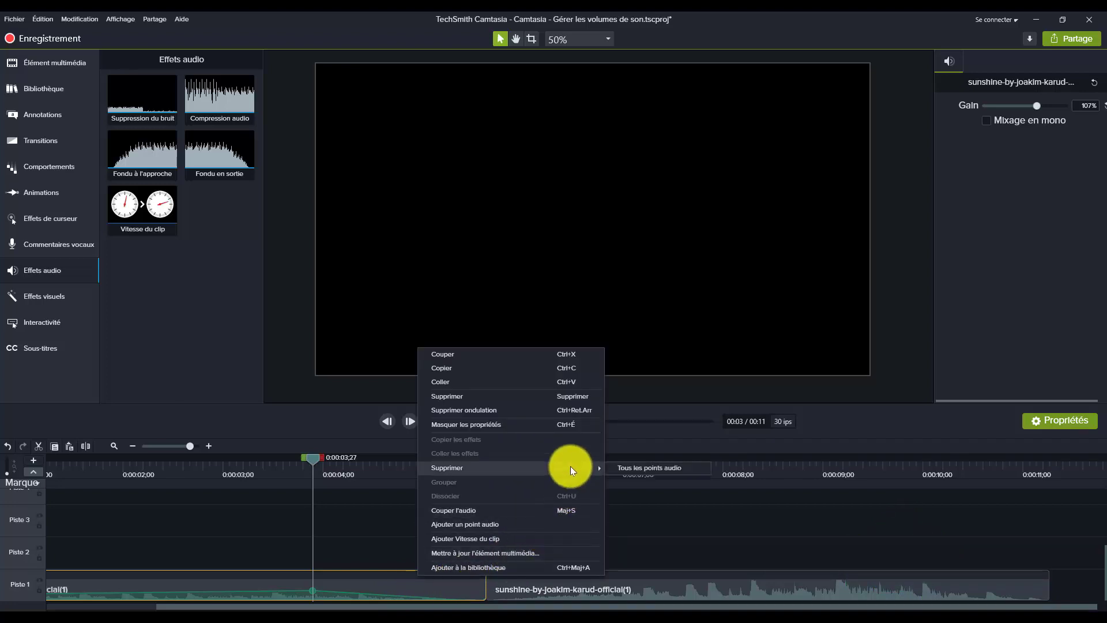
pyautogui.click(621, 468)
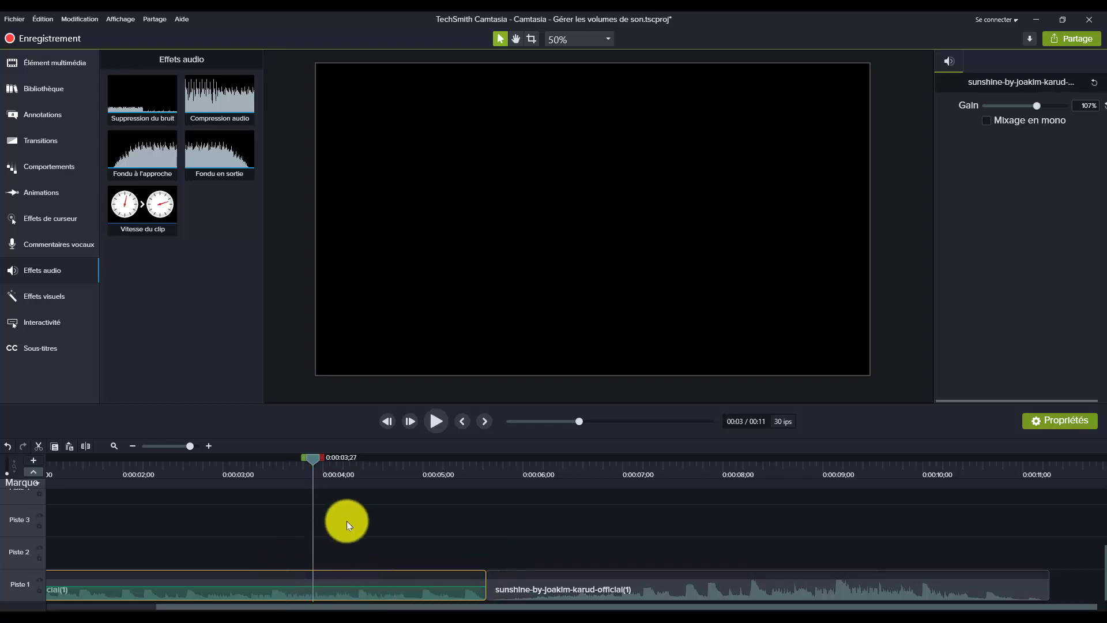
# Step: Add two audio points to the first music clip, at about 4 seconds and about 4.8 seconds on the timeline
pyautogui.rightClick(324, 591)
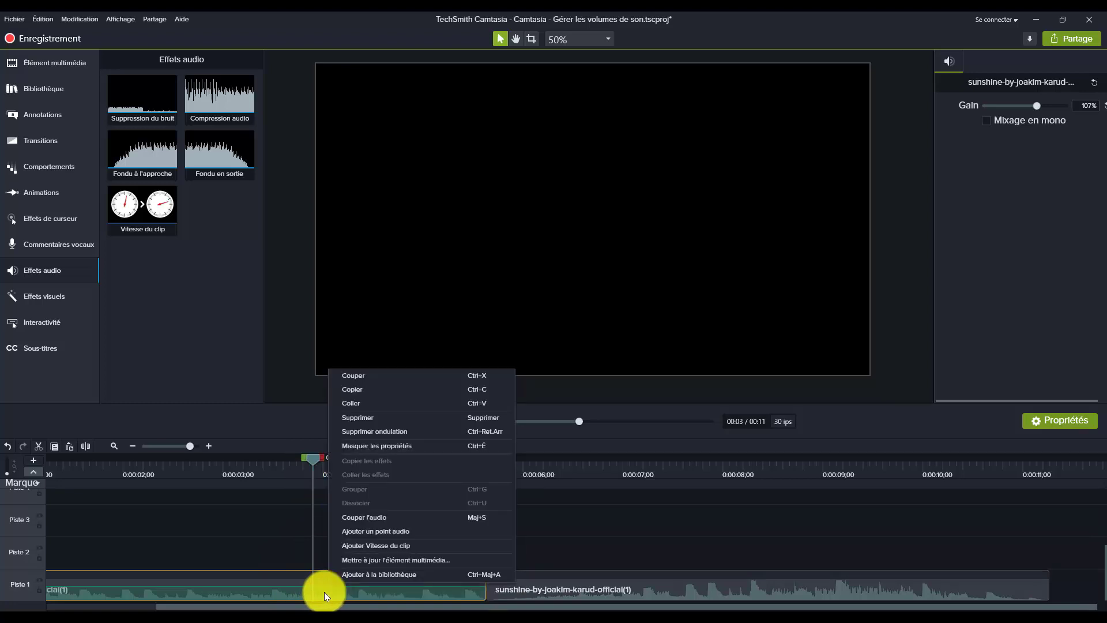
pyautogui.click(452, 531)
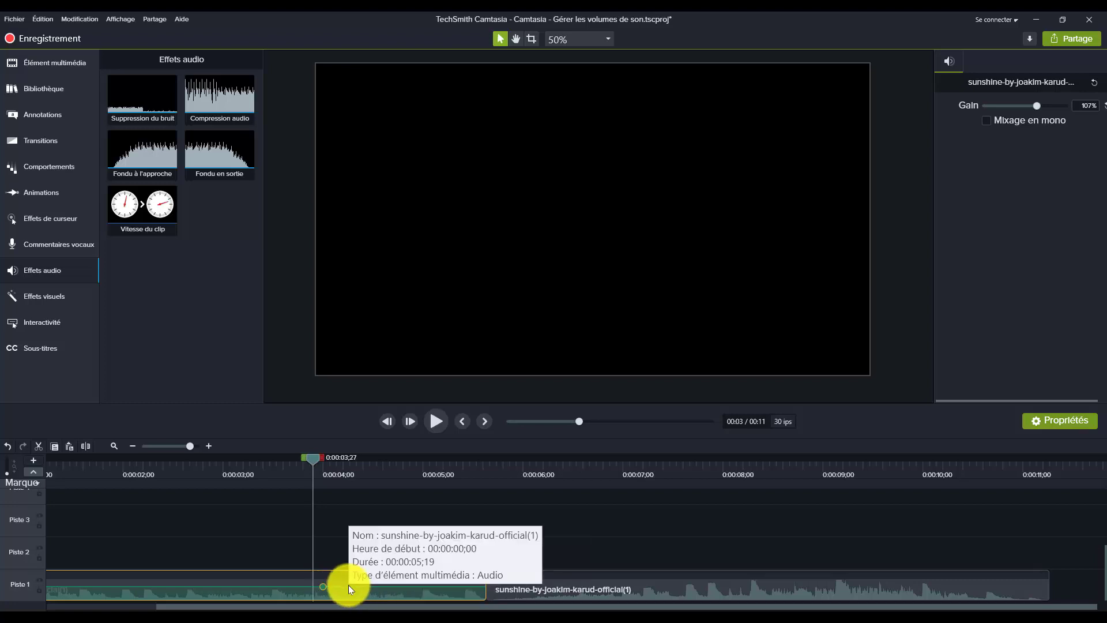
pyautogui.rightClick(404, 590)
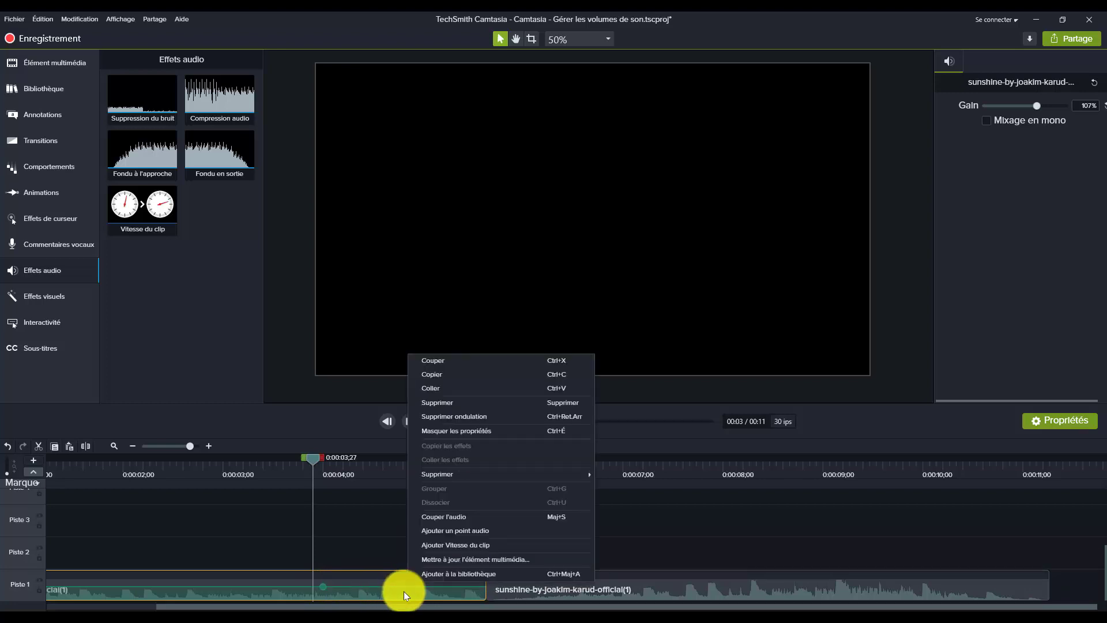
pyautogui.click(481, 532)
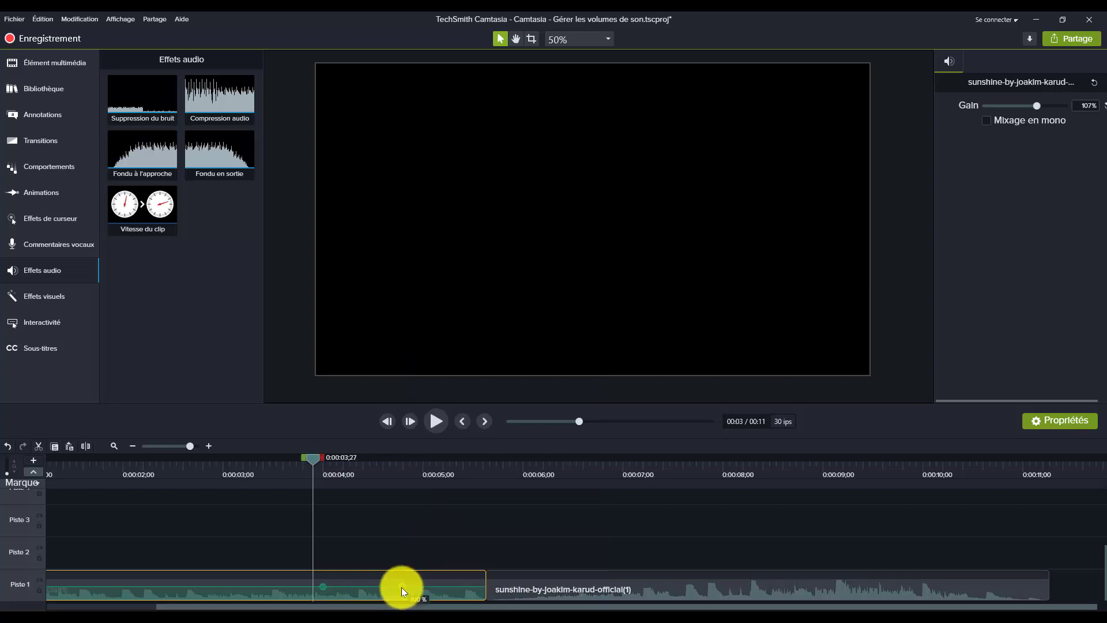
# Step: Try lower and higher volume levels at the second audio point, and shift the first audio point to about 4.2 seconds
pyautogui.moveTo(401, 587); pyautogui.dragTo(400, 596)
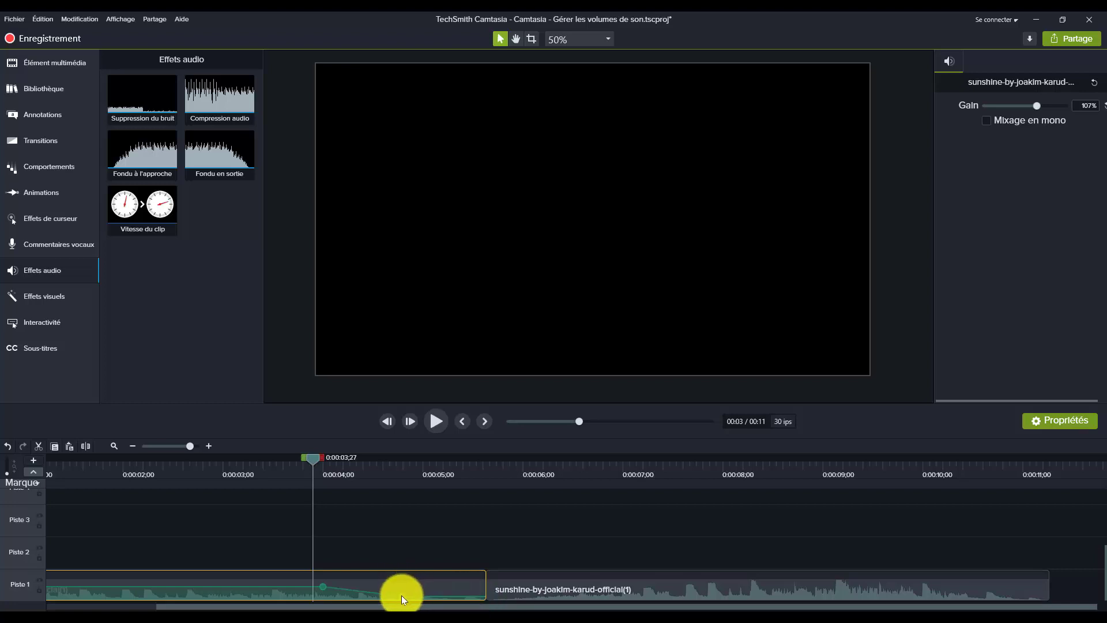
pyautogui.moveTo(401, 595); pyautogui.dragTo(403, 578)
pyautogui.moveTo(403, 576); pyautogui.dragTo(401, 586)
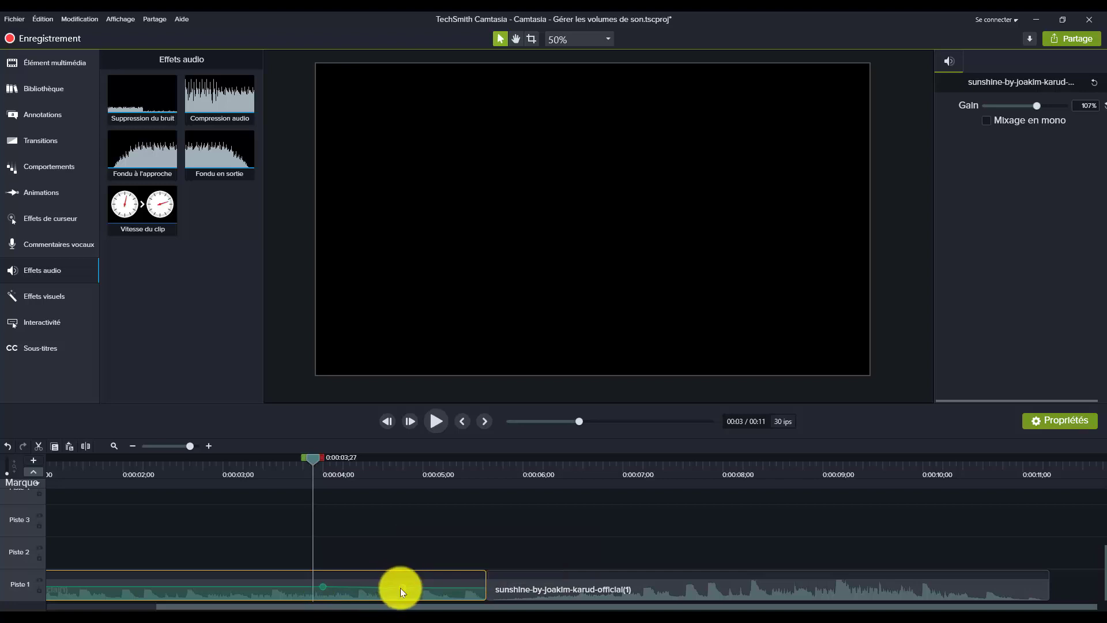
pyautogui.click(320, 586)
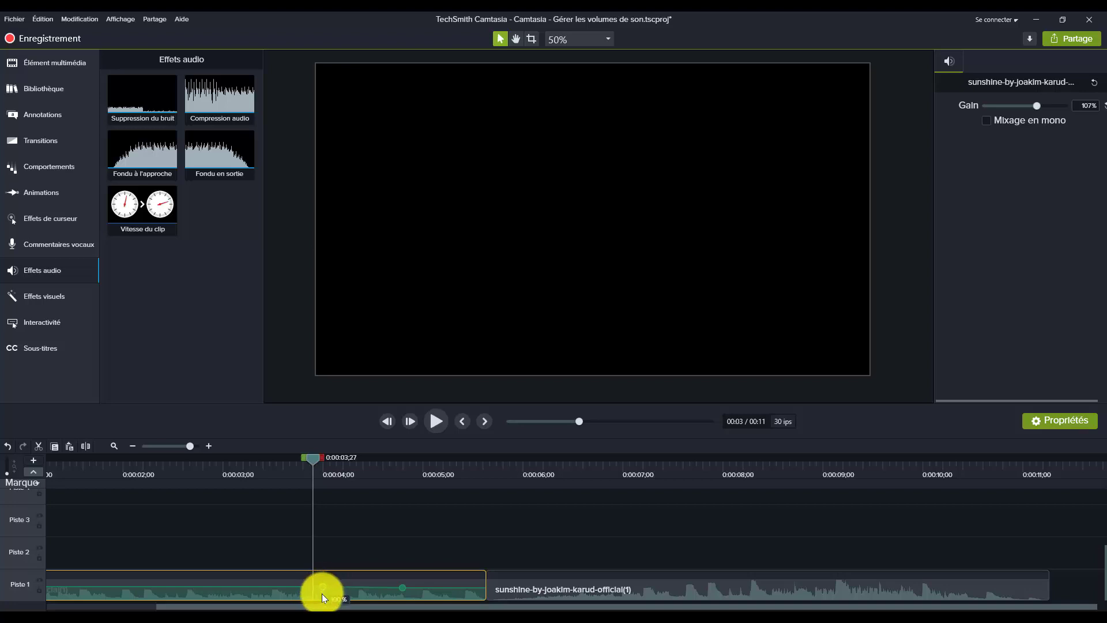
pyautogui.moveTo(321, 589); pyautogui.dragTo(340, 587)
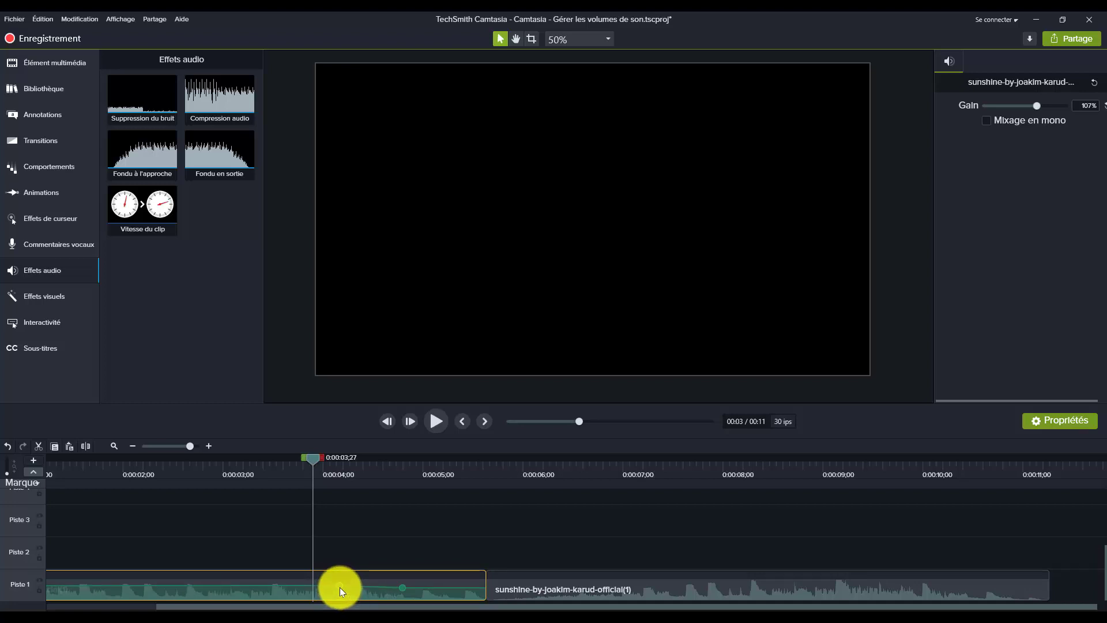
pyautogui.click(526, 587)
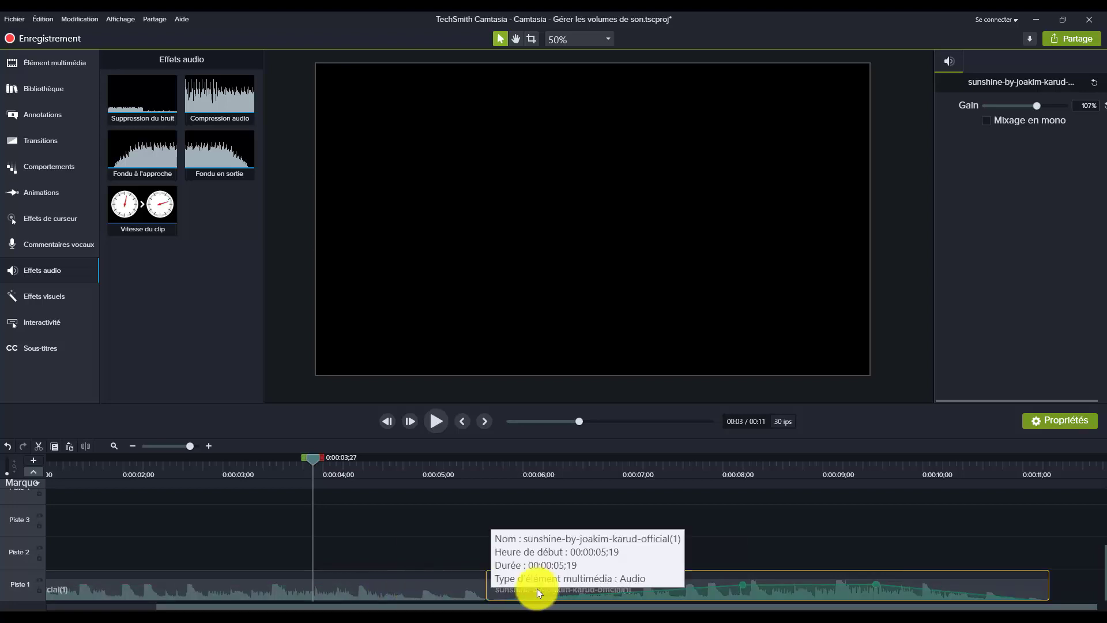
pyautogui.click(396, 590)
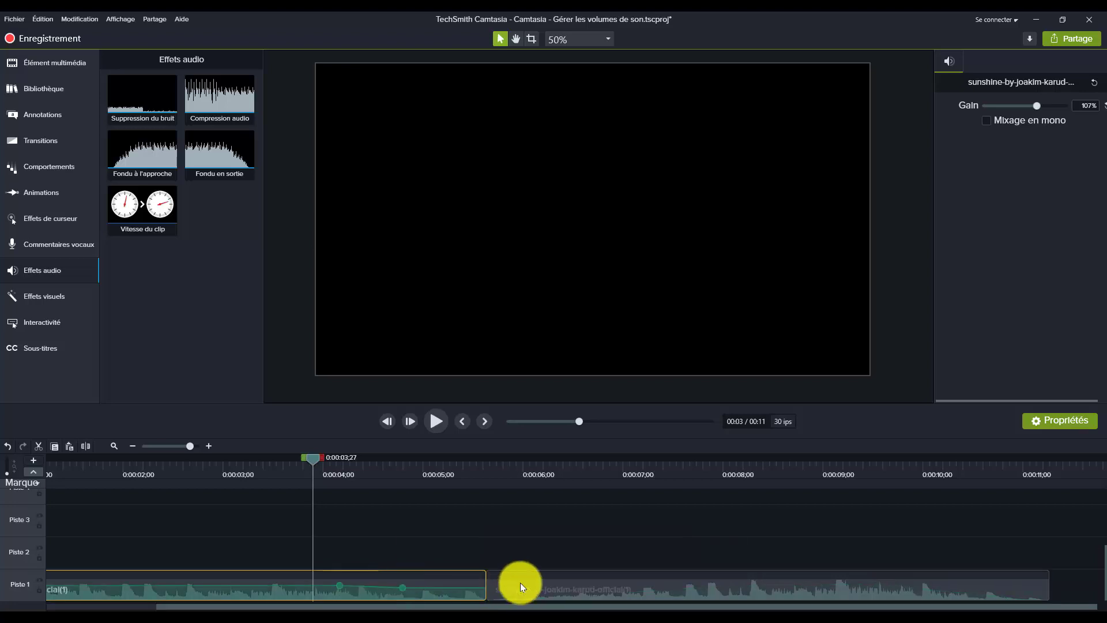
pyautogui.click(549, 583)
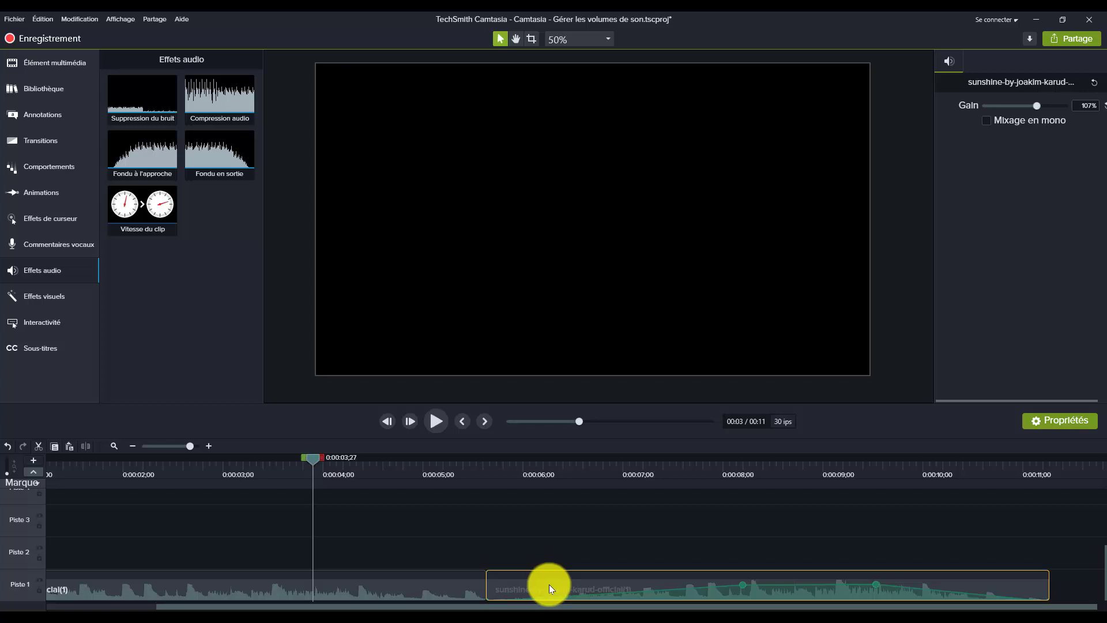
# Step: Lower the first music clip's volume level in the section ahead of its first audio point
pyautogui.click(414, 586)
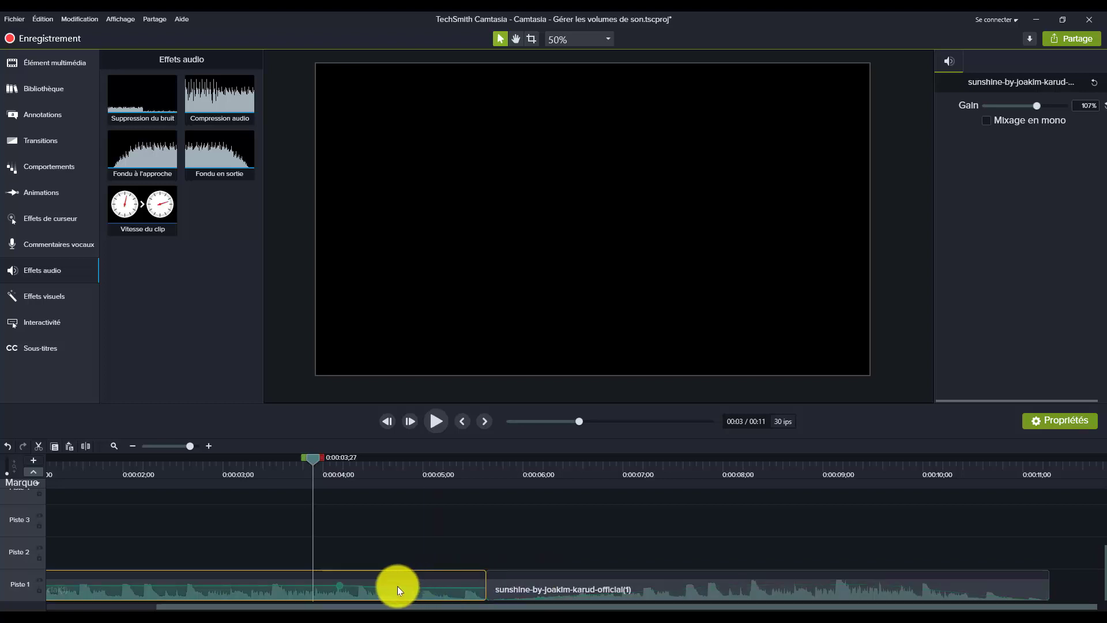
pyautogui.moveTo(204, 585); pyautogui.dragTo(204, 595)
# Step: Delete all audio points from the first music clip and lower the volume level of the entire clip
pyautogui.rightClick(216, 584)
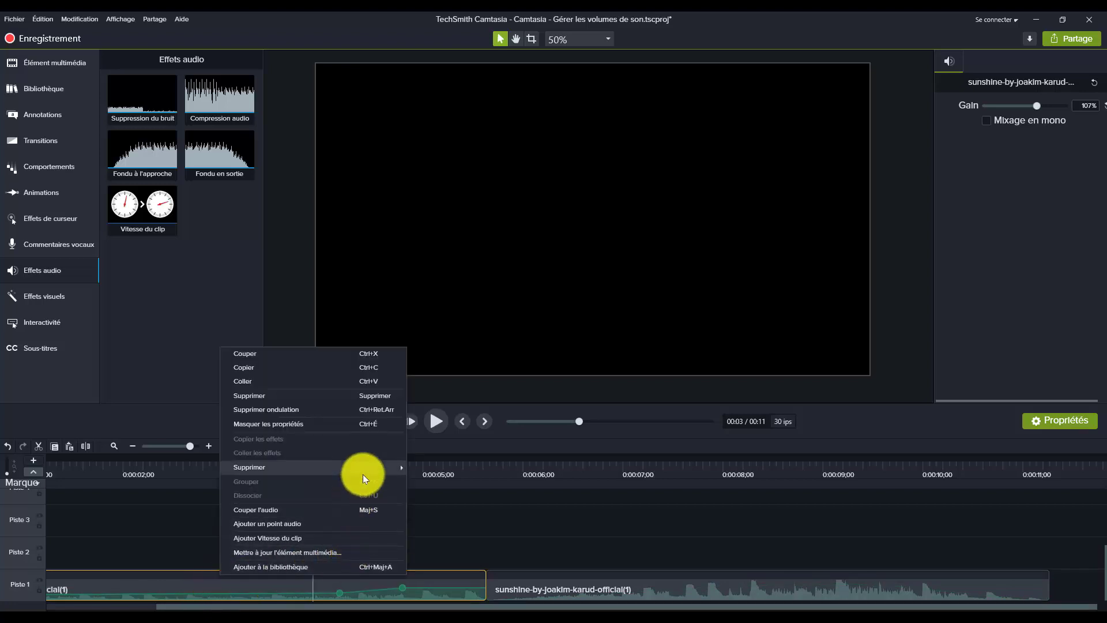
pyautogui.moveTo(363, 474)
pyautogui.click(424, 466)
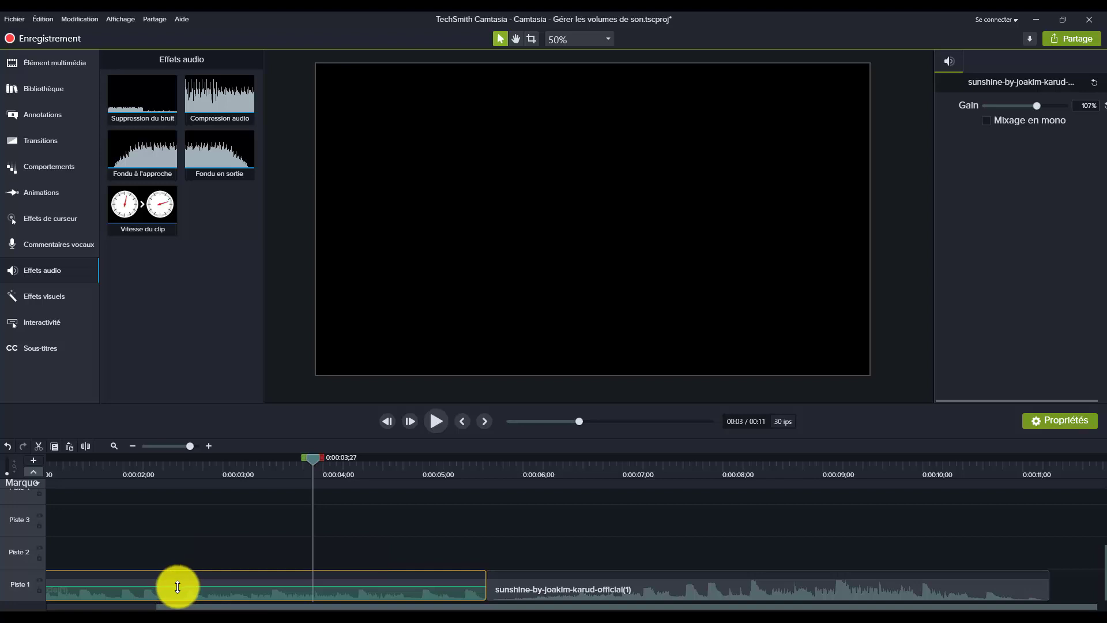
pyautogui.moveTo(178, 592); pyautogui.dragTo(178, 595)
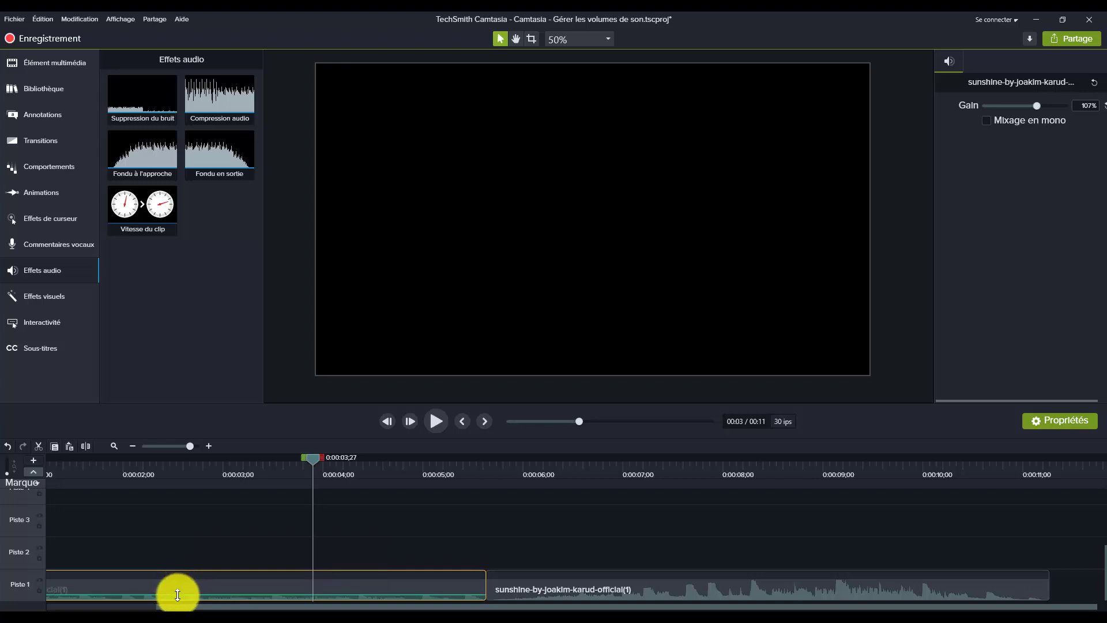